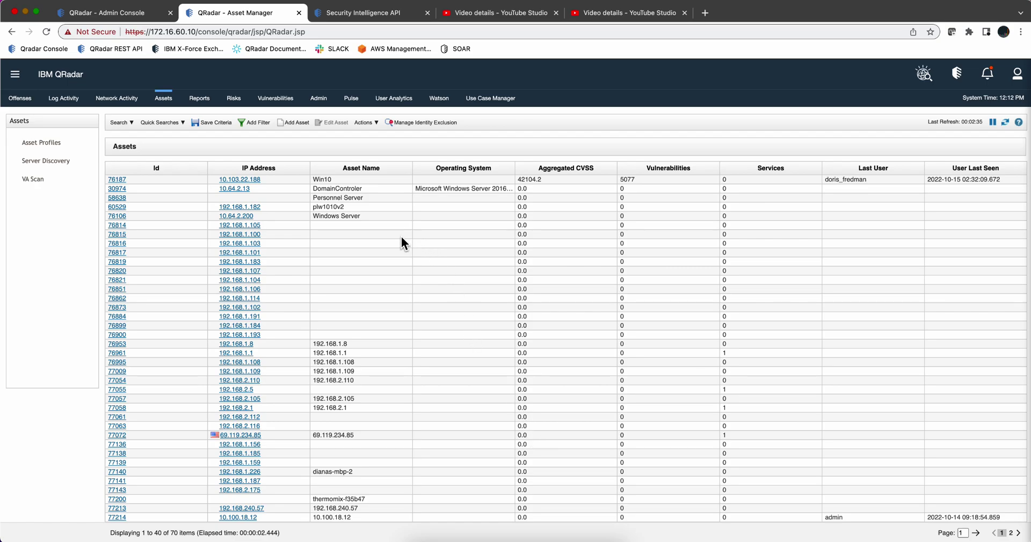
Step: Open the Add Asset form from Actions, start a New IP Address entry, then cancel it
click(368, 123)
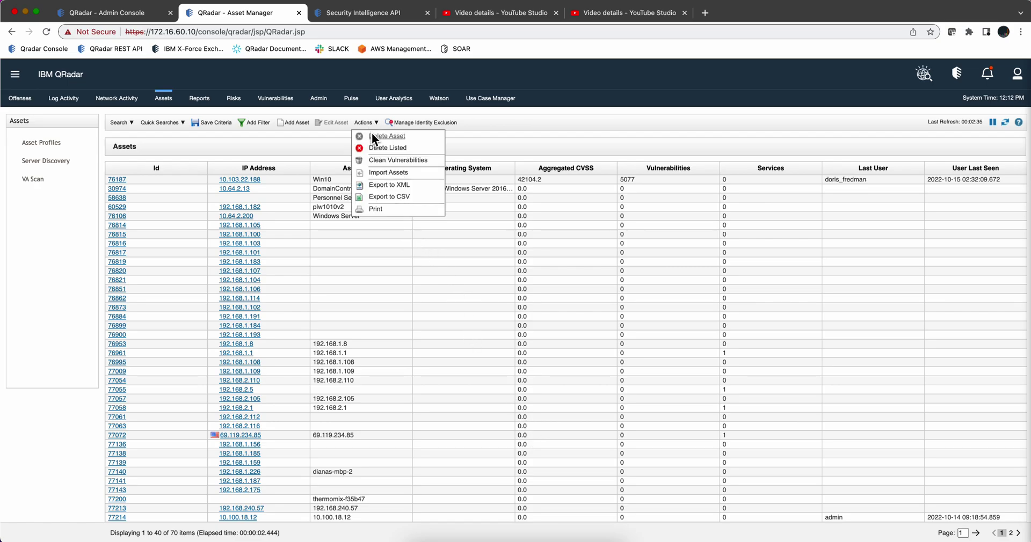
click(294, 121)
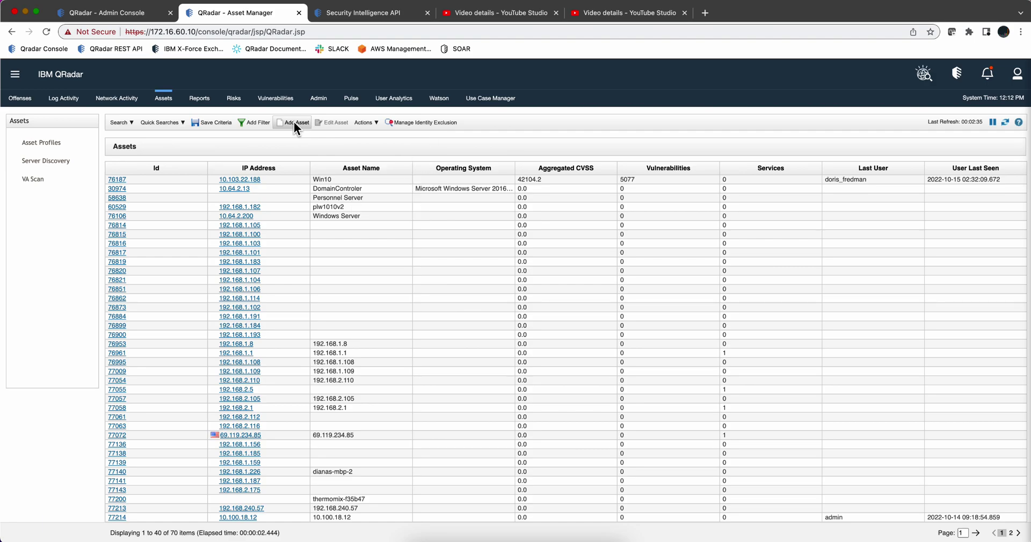
click(369, 123)
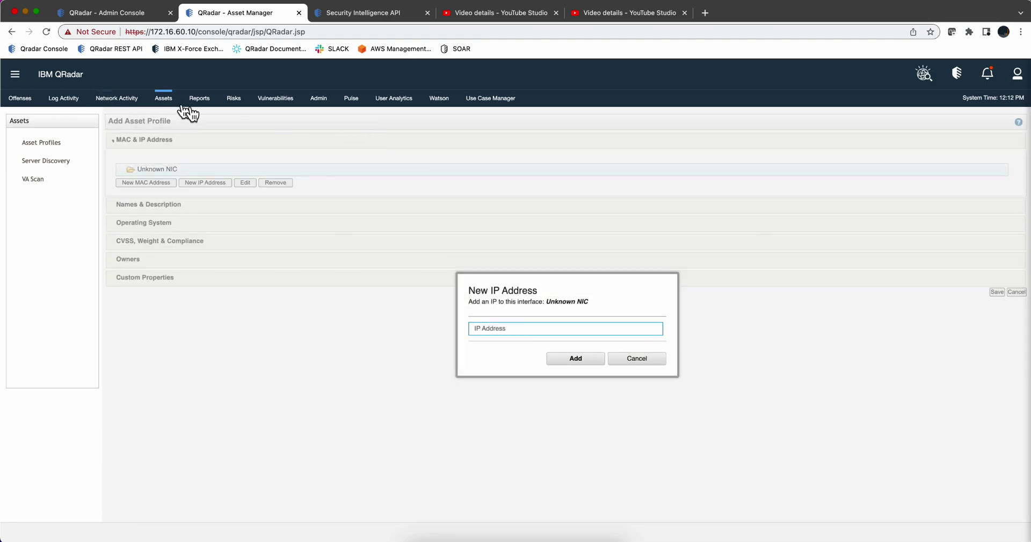
click(638, 359)
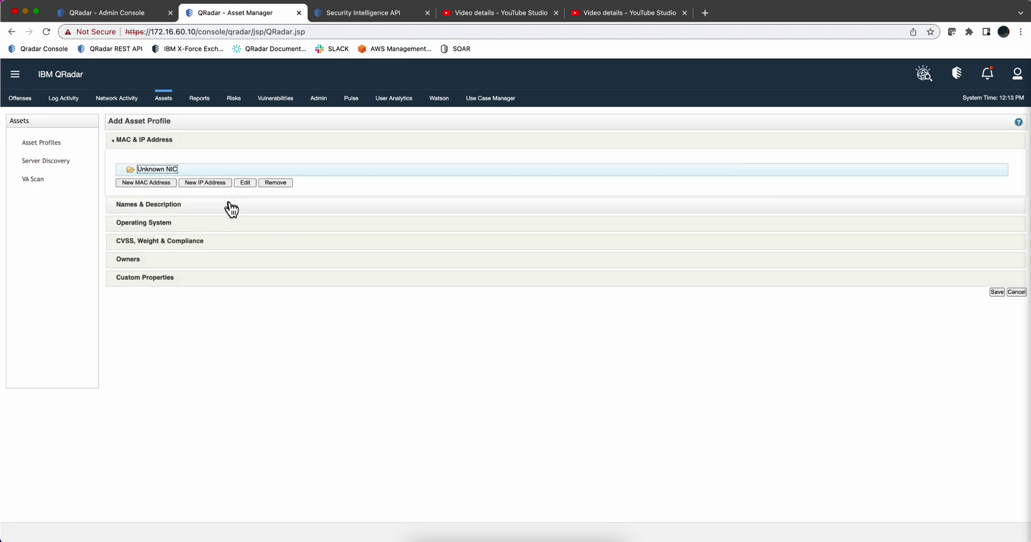
Step: Back on the asset list, review the asset import options under Actions, then open the main navigation menu
click(165, 100)
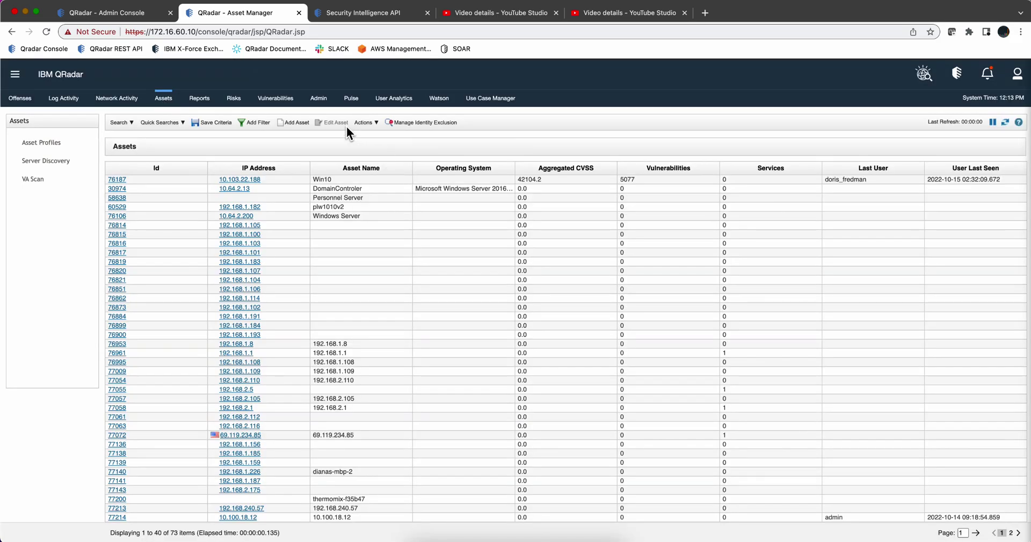
click(370, 123)
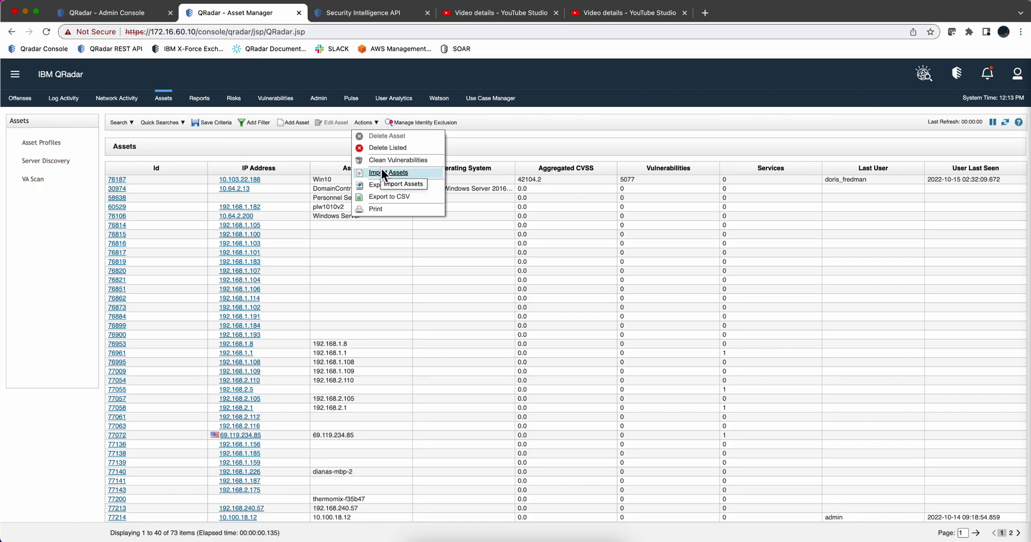
click(16, 80)
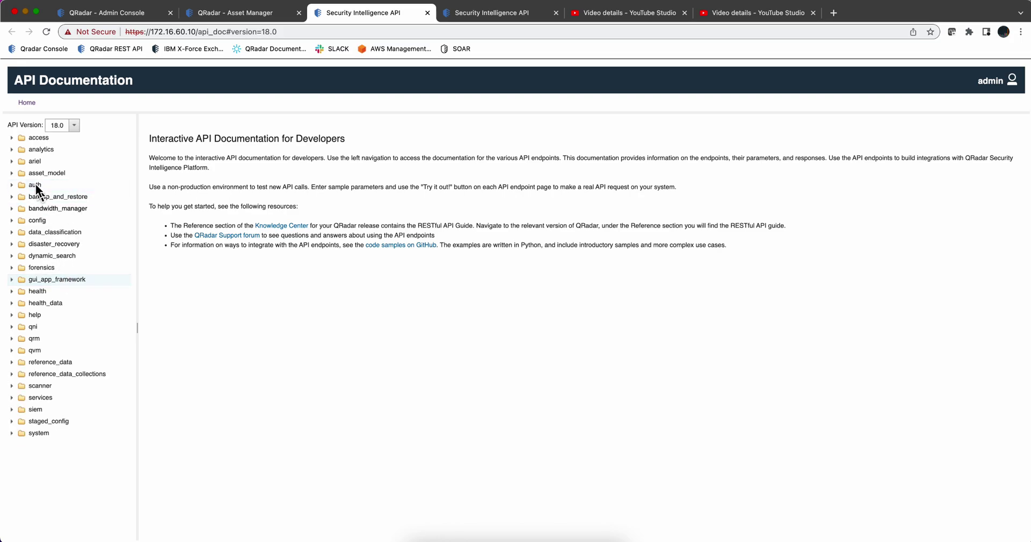
Step: View the asset_model > assets > {asset_id} API docs, then return to the Admin Console tab
click(12, 173)
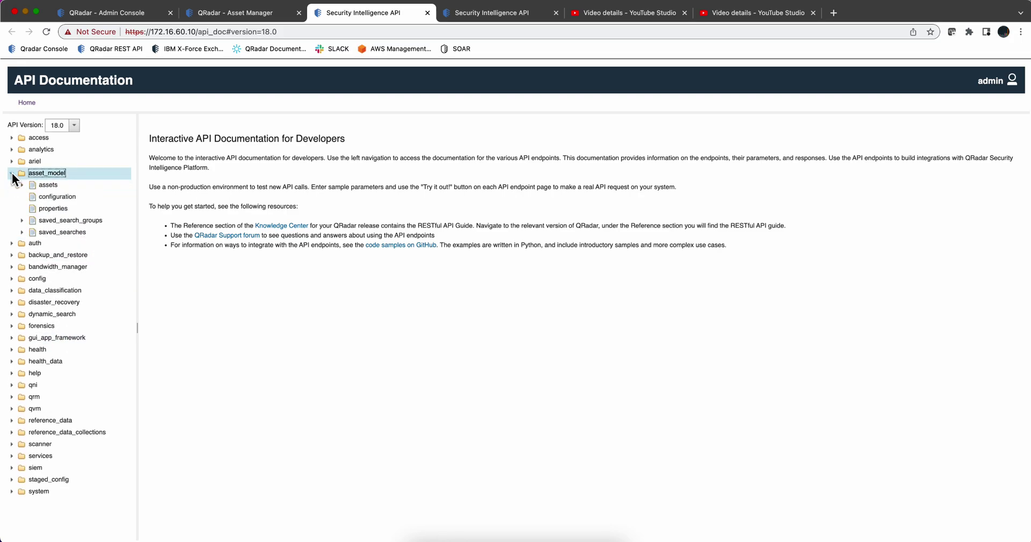
click(21, 185)
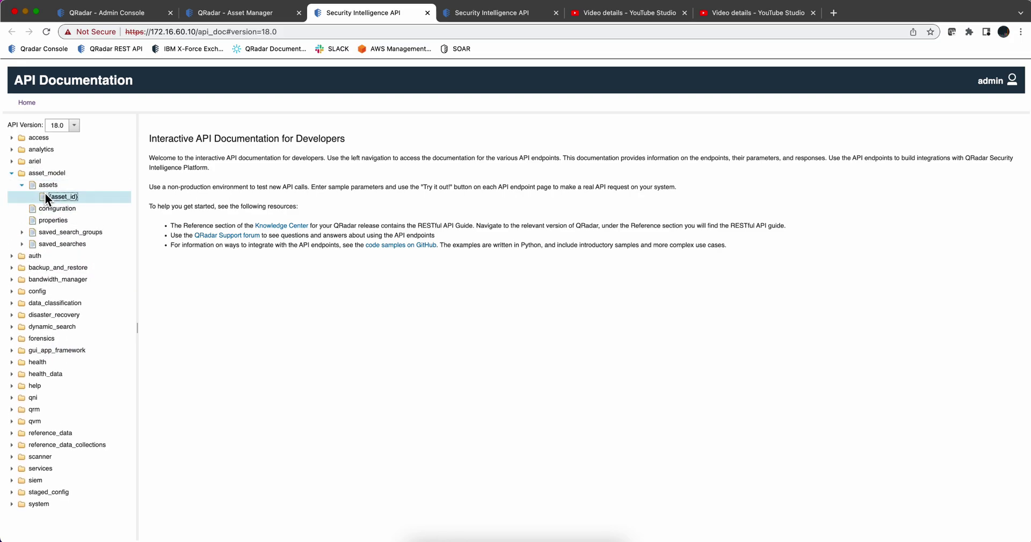
click(45, 197)
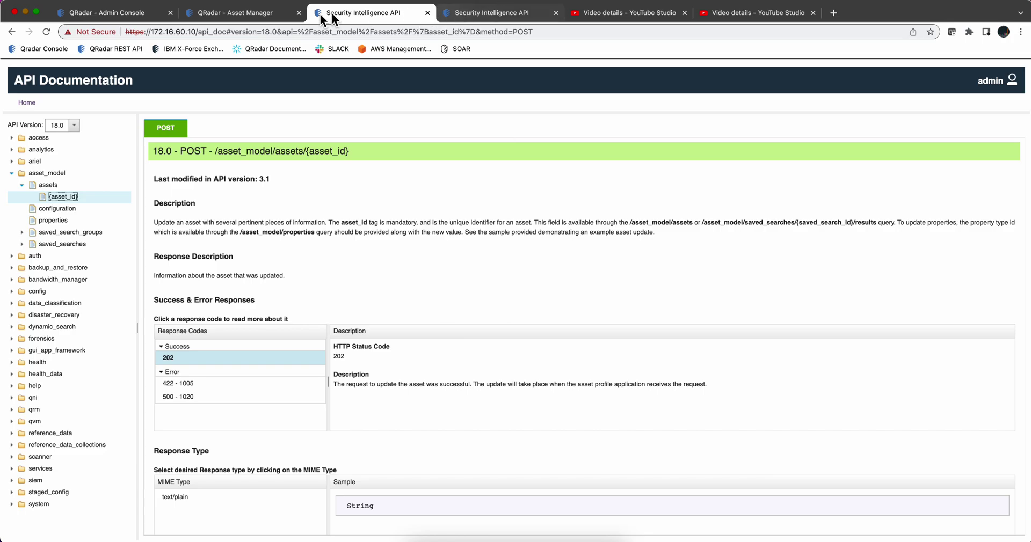
click(141, 16)
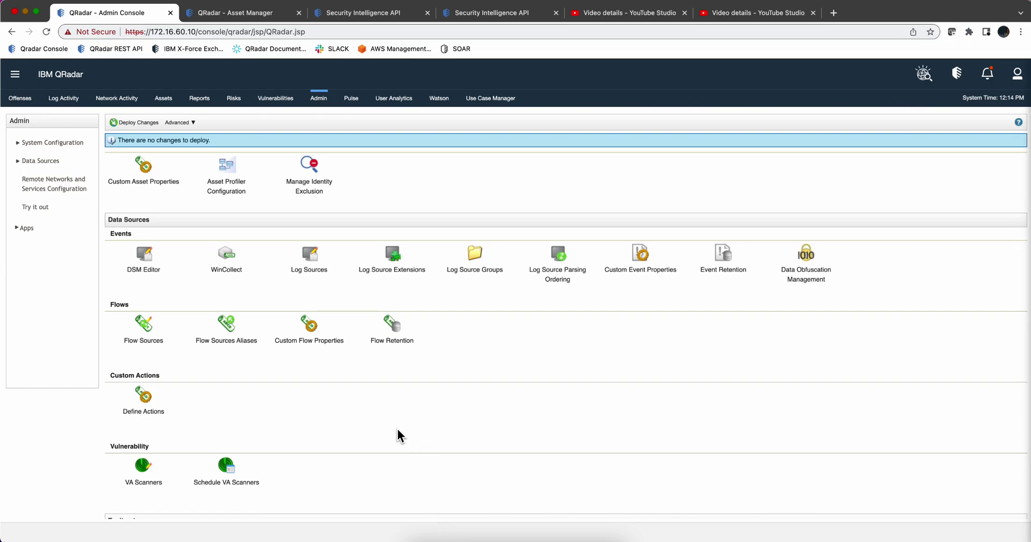
Step: From VA Scanners, add a new scanner and list its Type choices (default Nessus Scanner, port 8834)
click(146, 475)
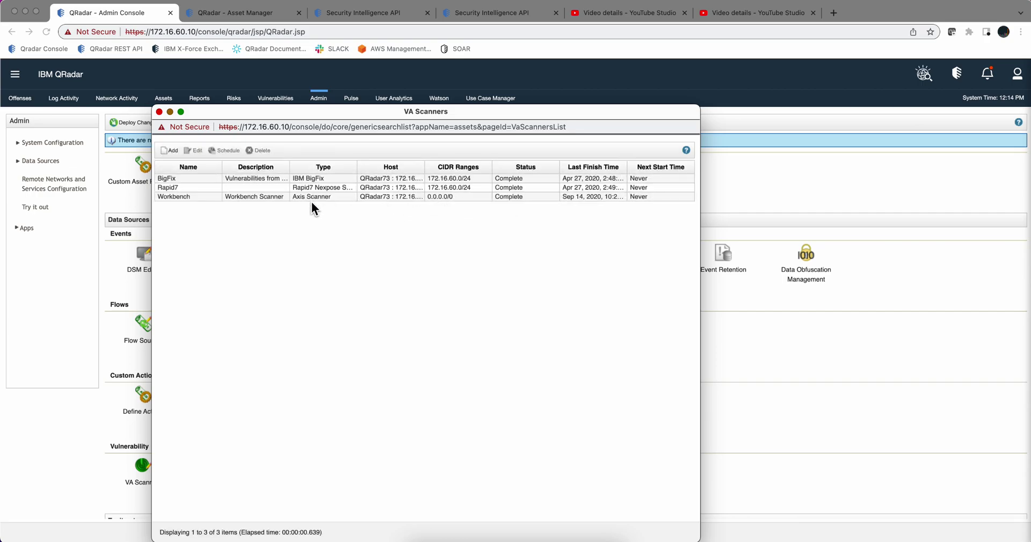
click(166, 150)
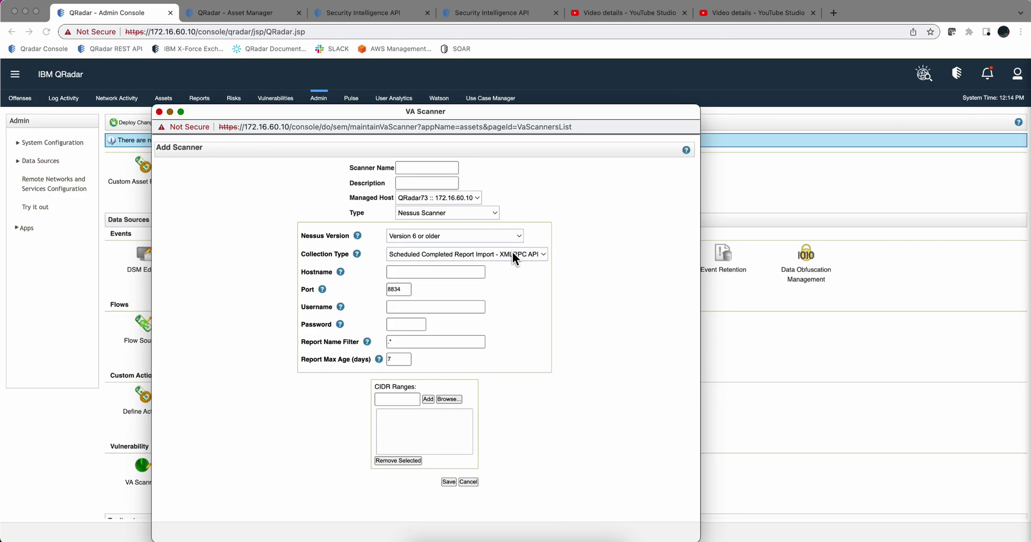
click(493, 213)
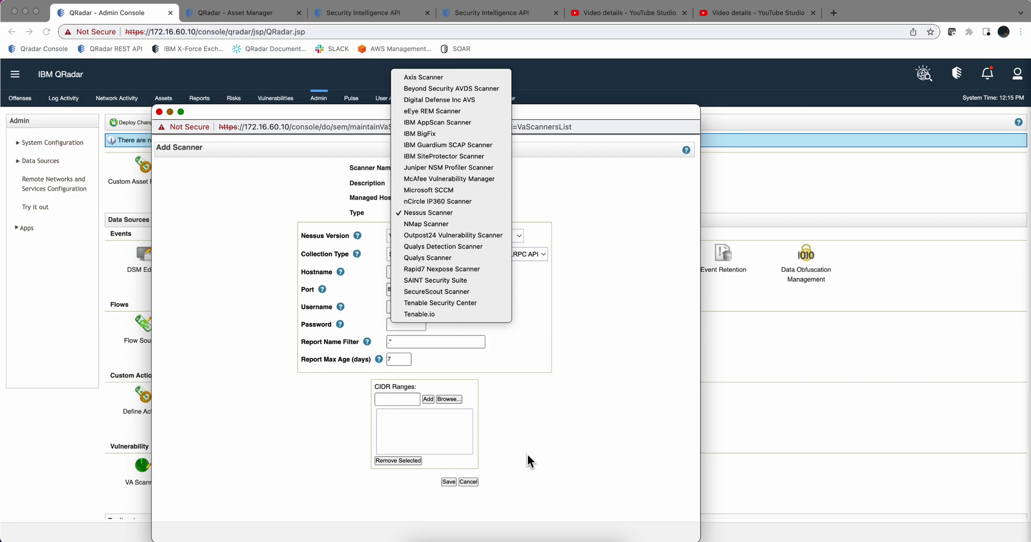
Step: Unlock the RHEL VM with the root password and enter tar xvfz axis_cve.tar.gz in the terminal
click(519, 541)
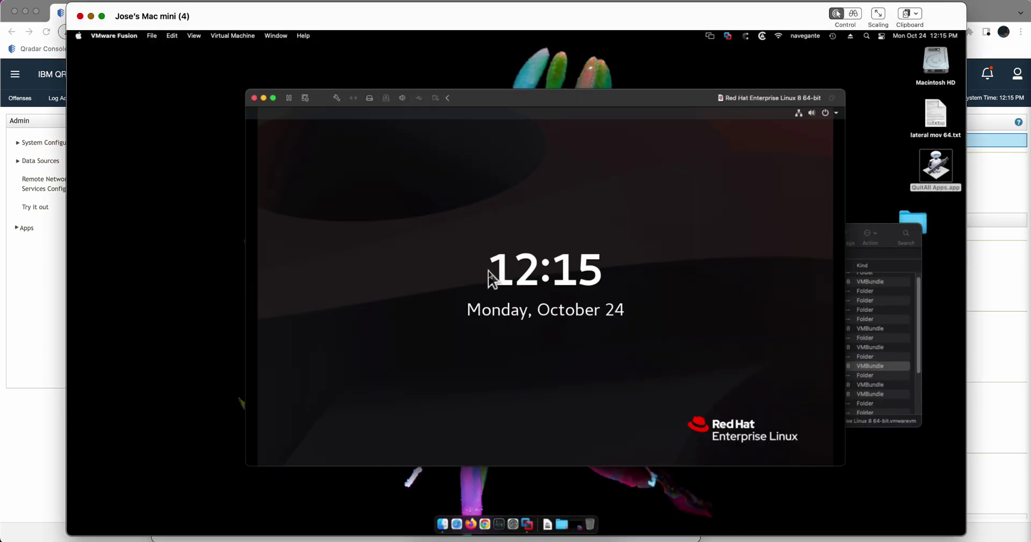
click(492, 278)
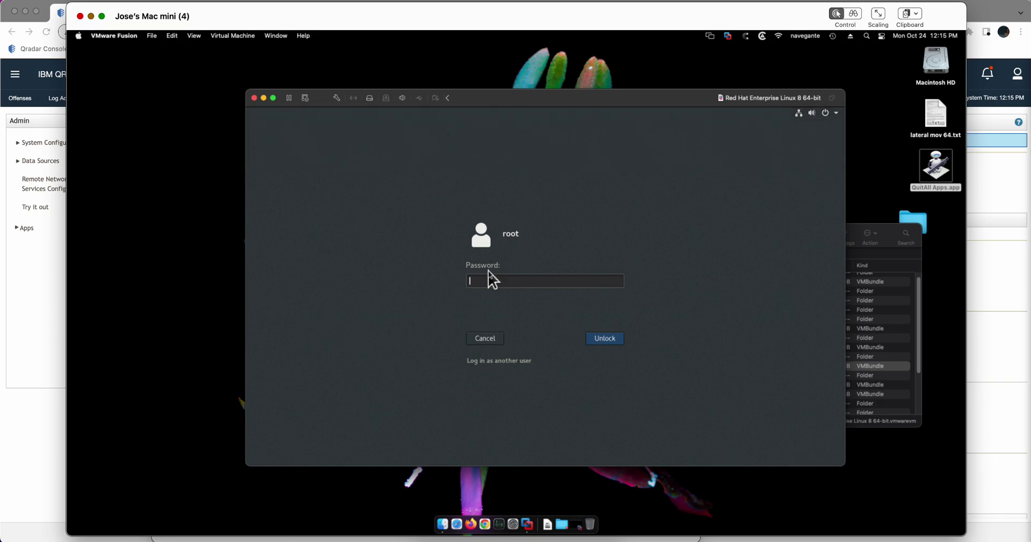
text(•••)
key(Return)
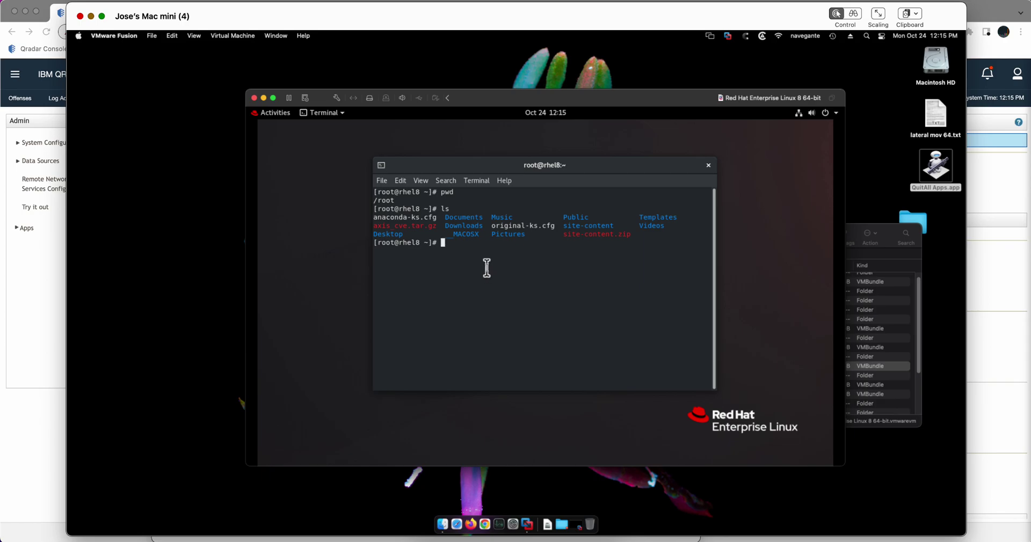
drag(441, 225, 374, 227)
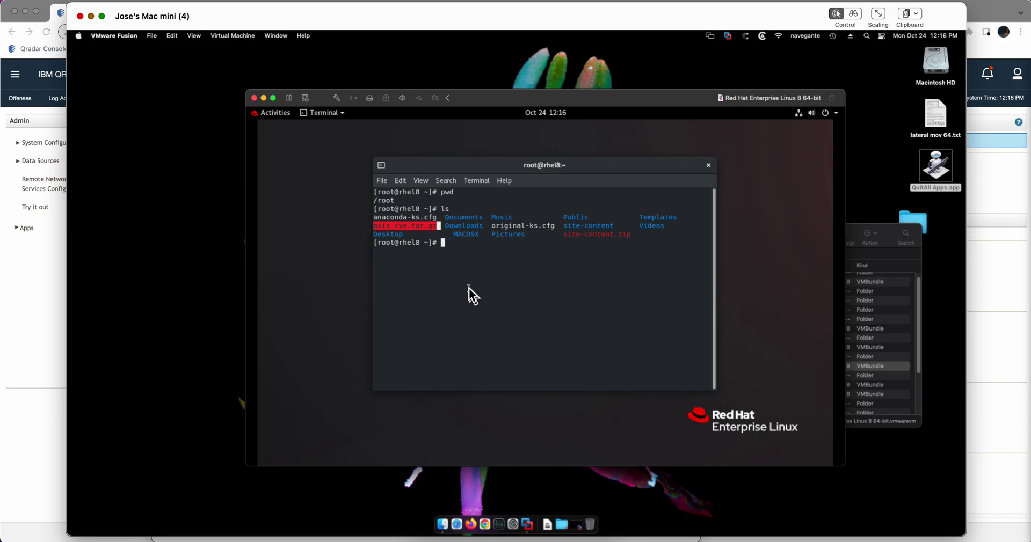
text(tar xvfz axis_cve.tar.gz)
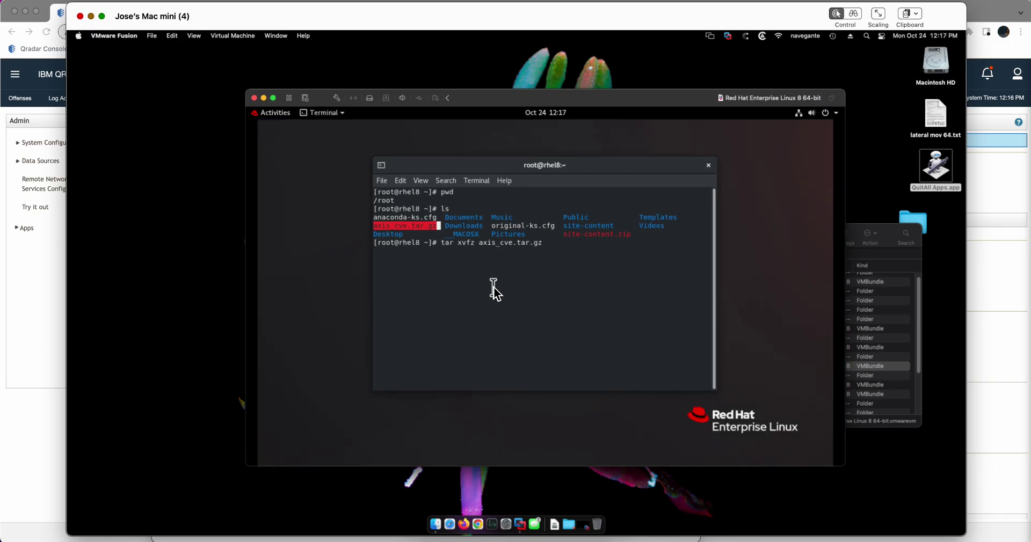
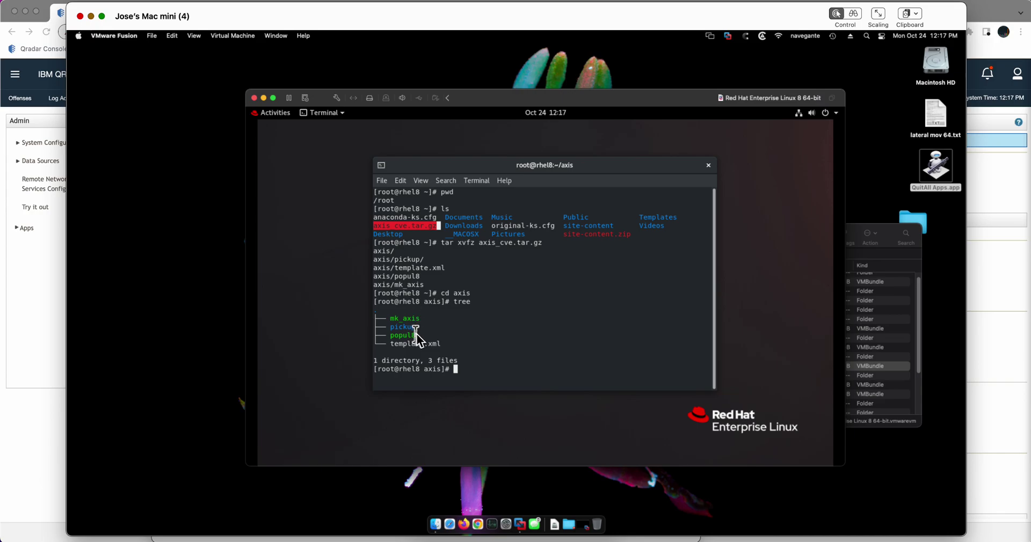
Step: Print template.xml, scroll through its XML, and list the axis folder's files
click(408, 325)
mouse_move(409, 325)
mouse_down()
mouse_move(394, 328)
mouse_move(428, 328)
mouse_up()
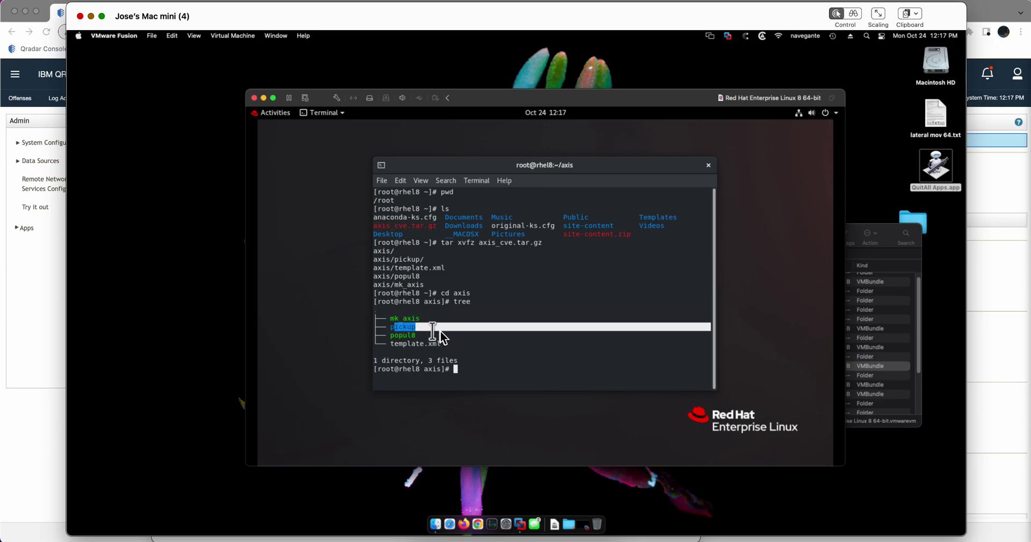
click(441, 329)
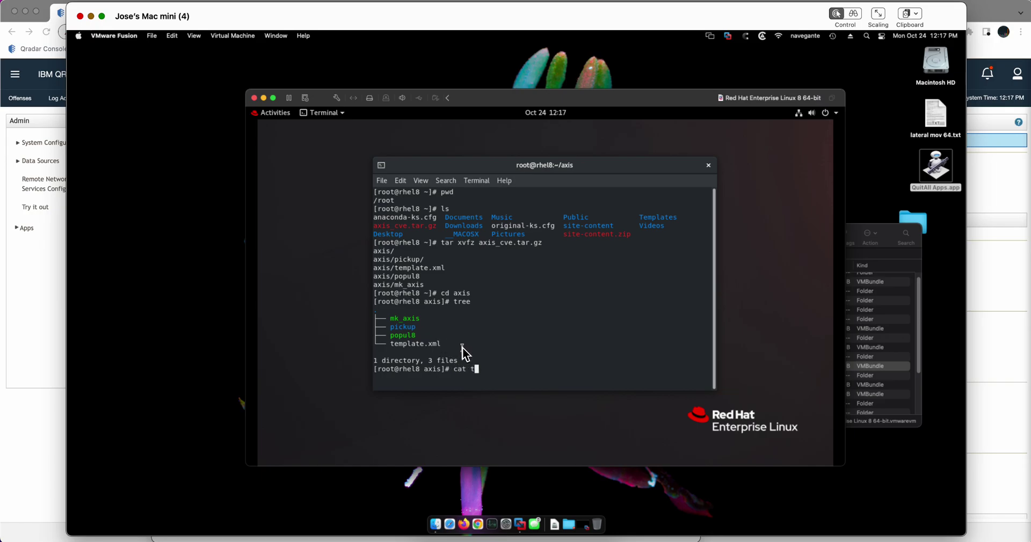
text(em)
key(Tab)
key(Return)
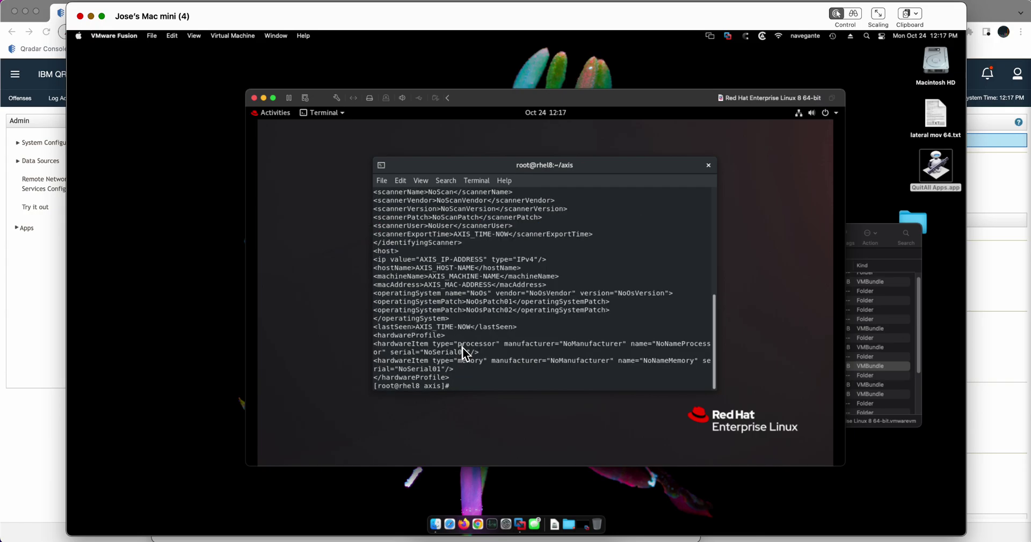
scroll(458, 271, up, 1)
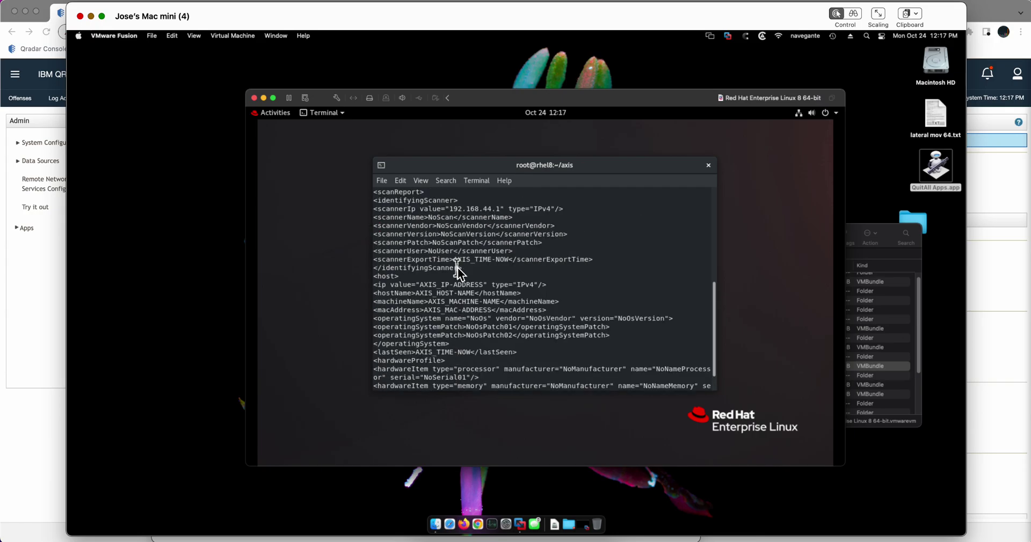
scroll(459, 271, down, 1)
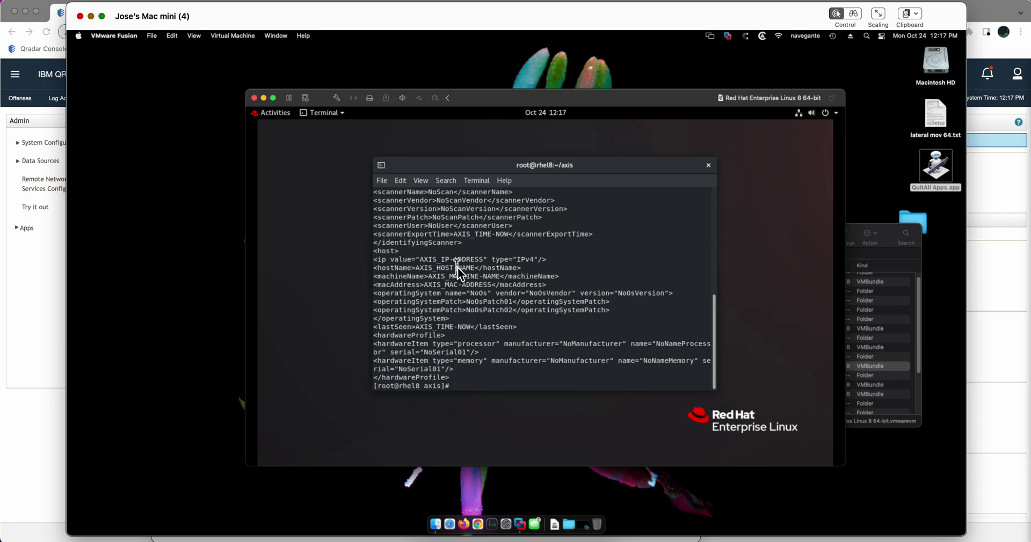
text(ls)
key(Return)
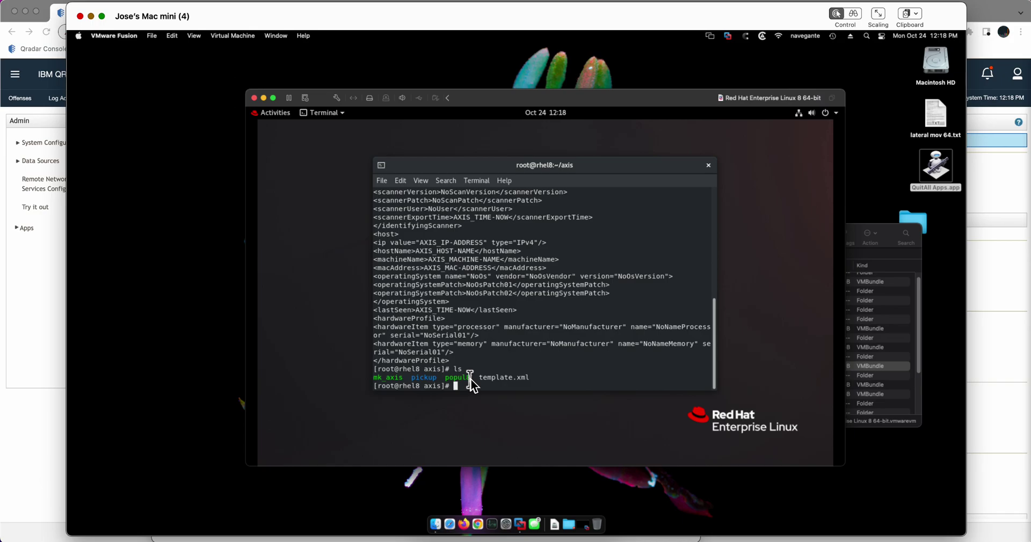
Step: Run mk_axis for host 99 with CVE 2020-1472 to generate an Axis import file
text(./mk)
key(Tab)
text(99)
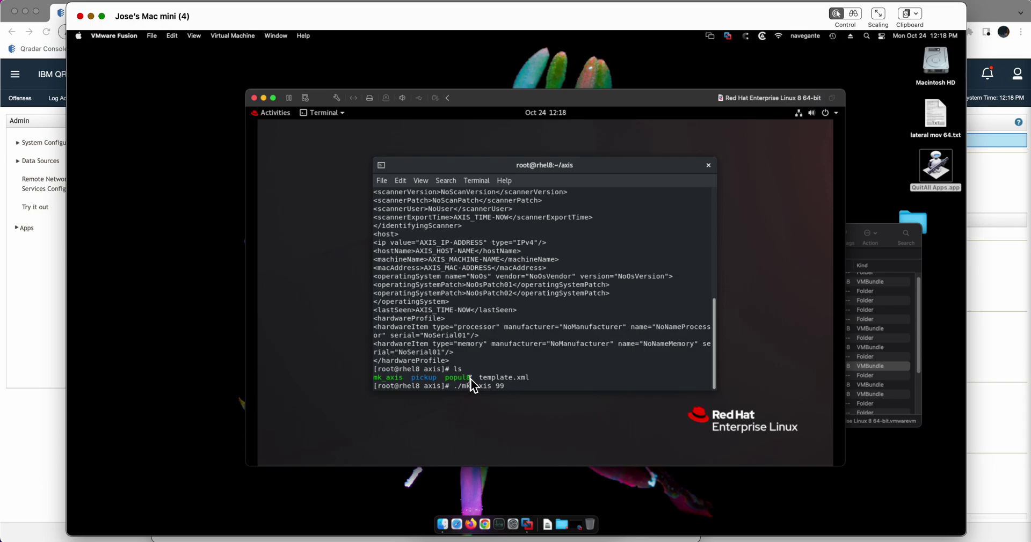
text(20)
text(20-)
text(147)
text(2:)
text(8)
text(8)
key(Return)
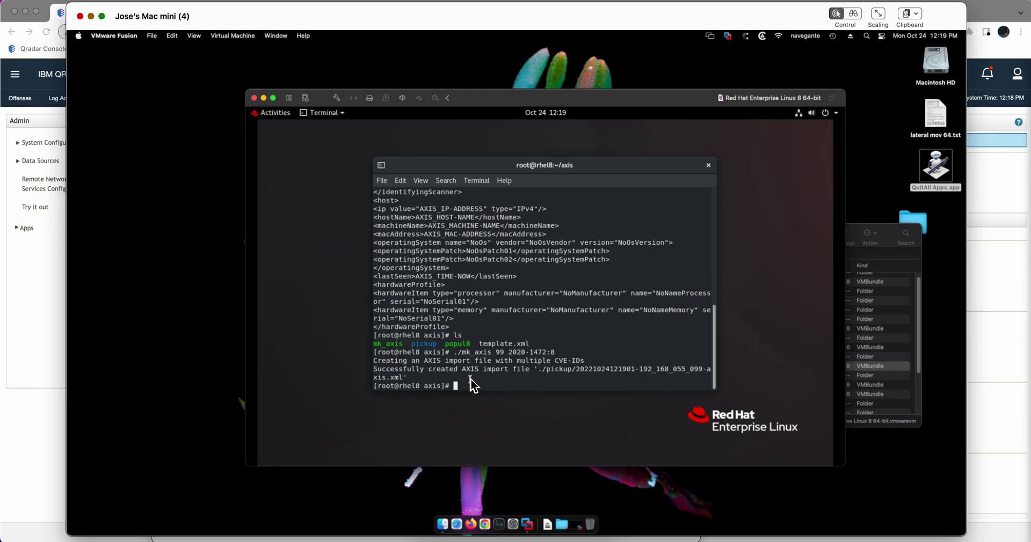
Step: Change into the pickup folder, list it, and print the generated XML file
text(cd p)
text(i)
key(Tab)
key(Return)
text(ls)
key(Return)
text(cat 20)
key(Tab)
key(Return)
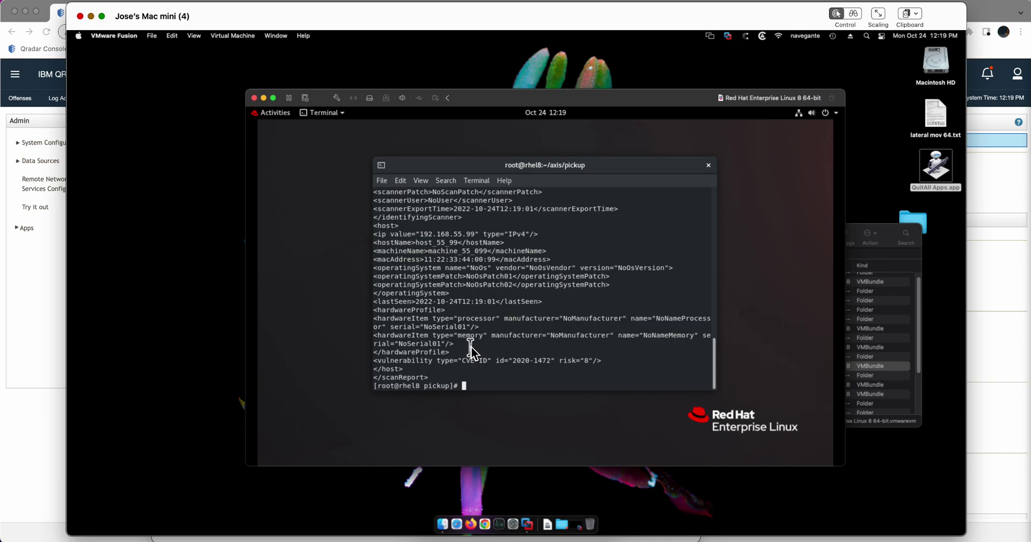
Step: Back in QRadar, add a new Axis Scanner named 'axis test' from the VA Scanners list
key(super+Tab)
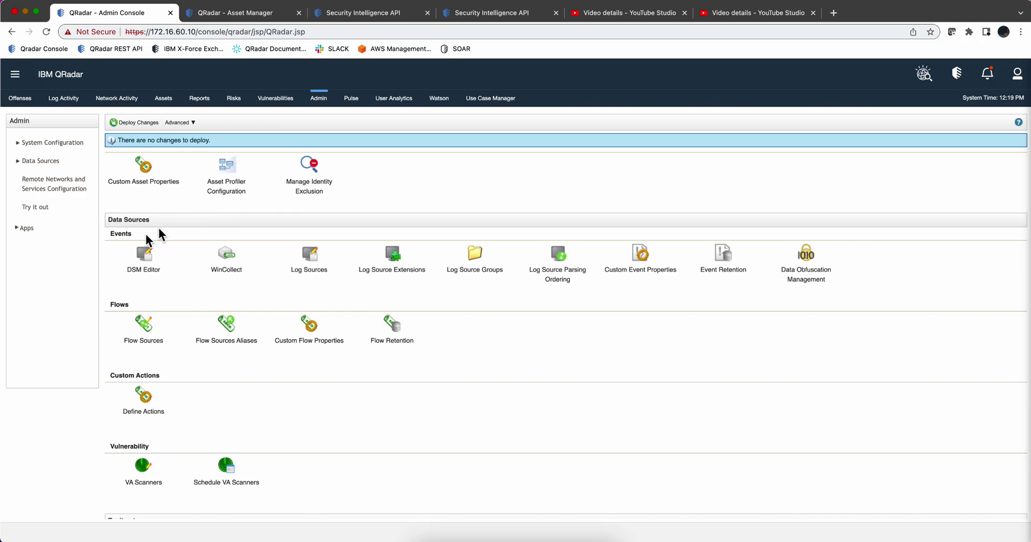
click(147, 472)
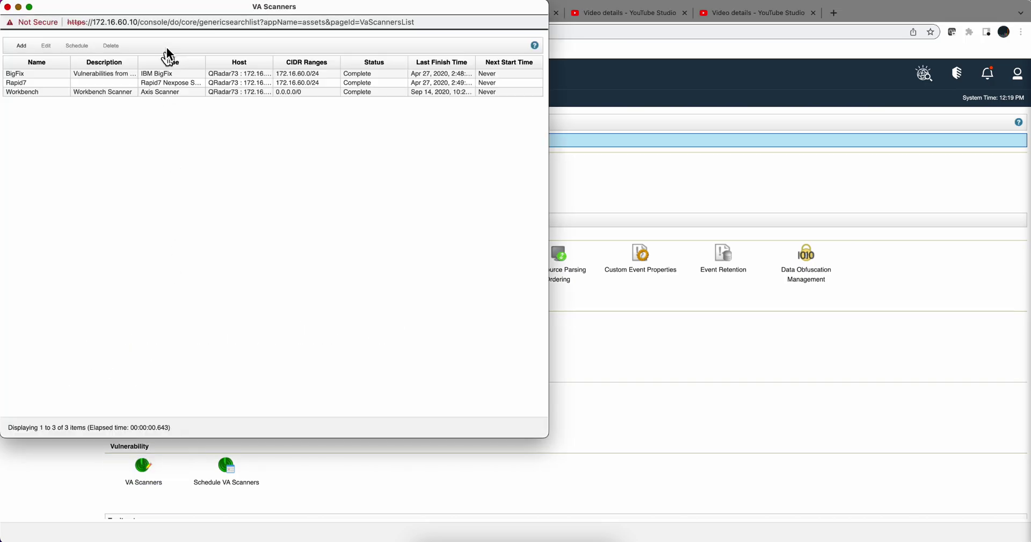
drag(195, 12, 318, 48)
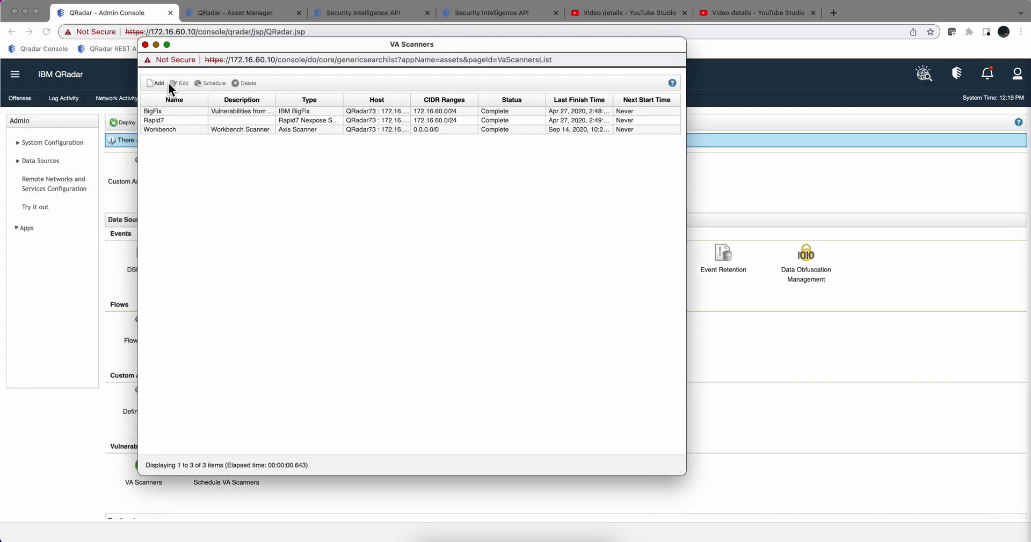
click(154, 84)
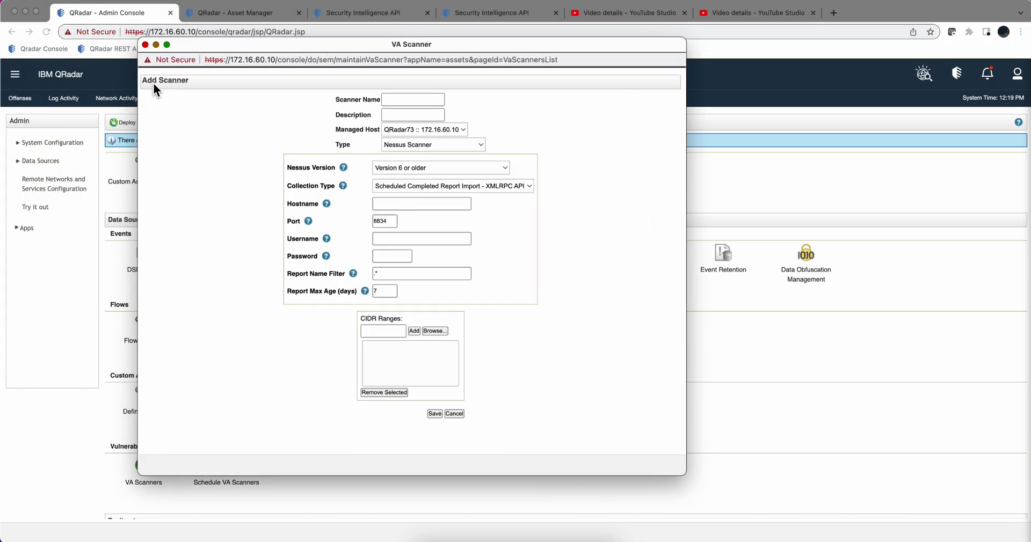
click(469, 148)
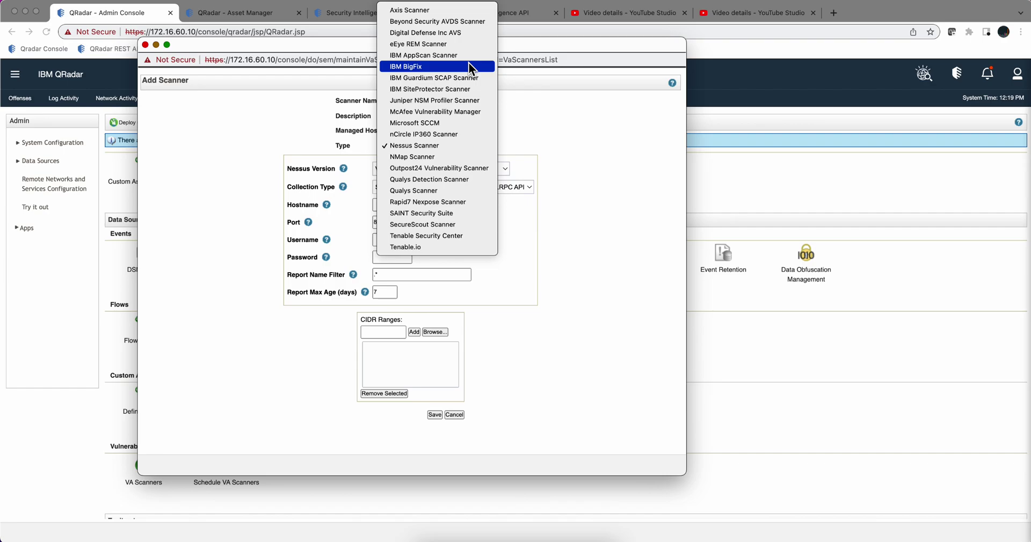
click(462, 10)
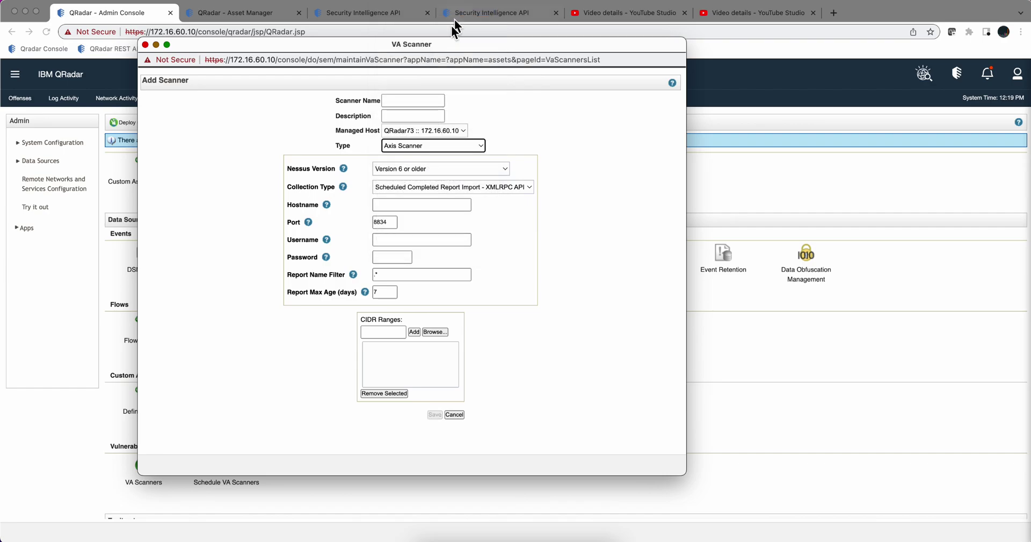
click(405, 96)
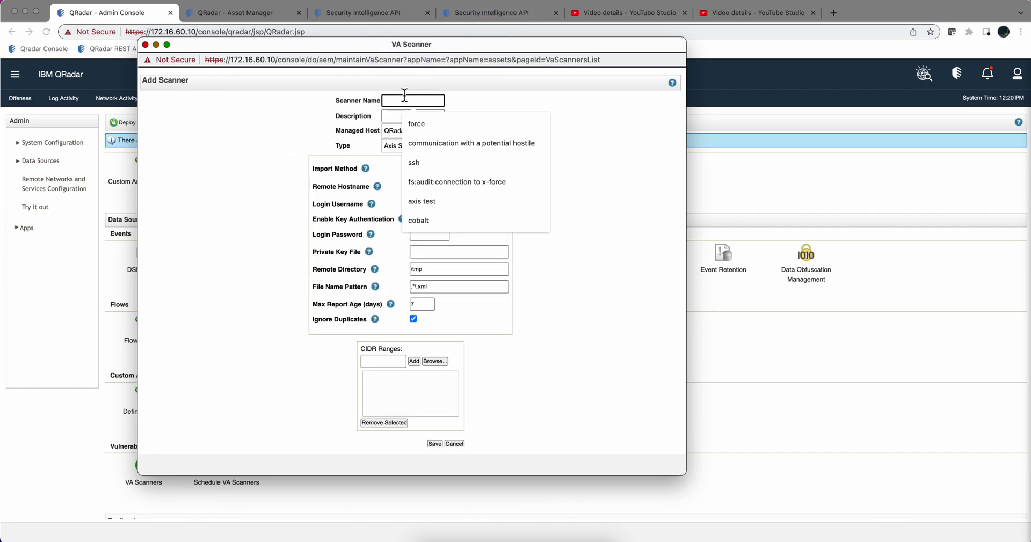
text(axis)
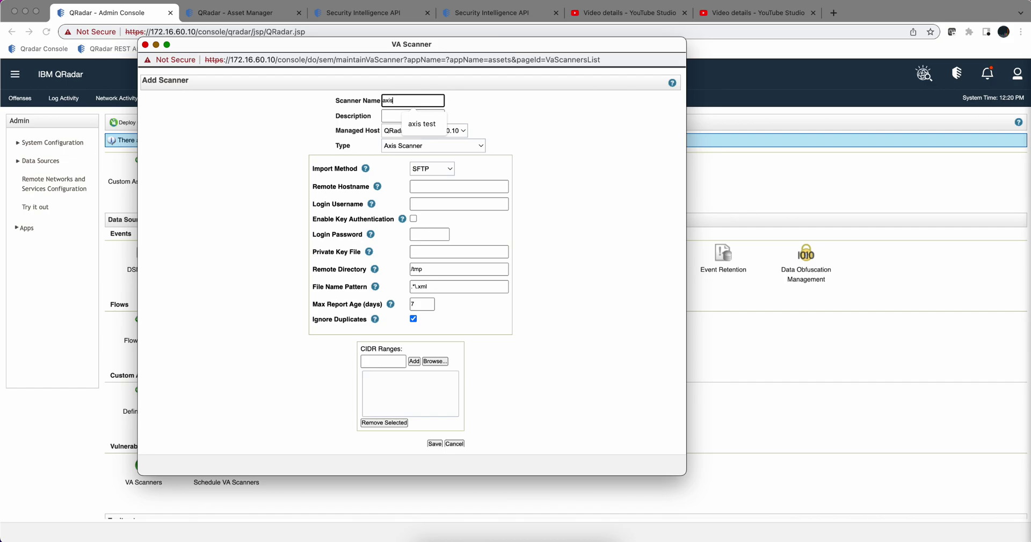
text( test)
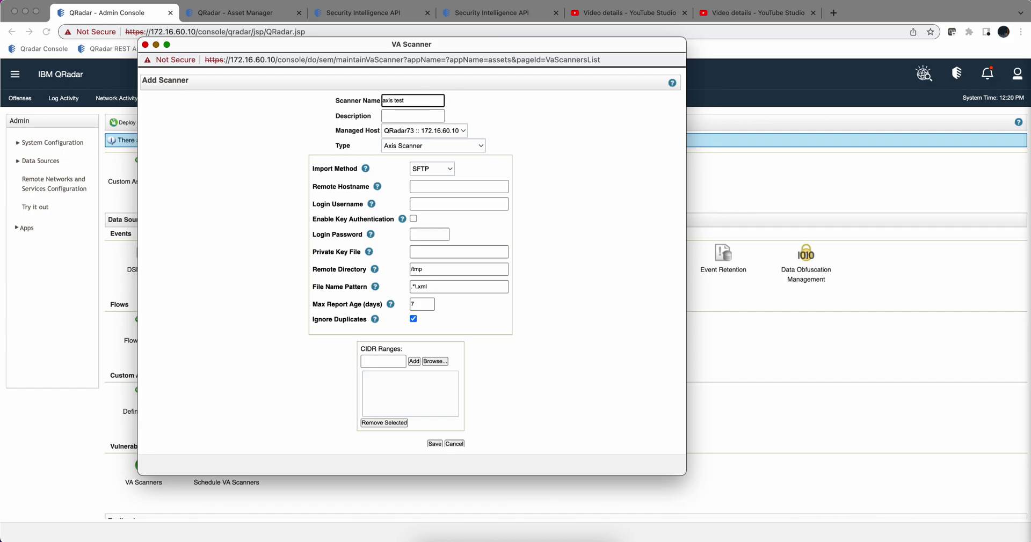
click(396, 113)
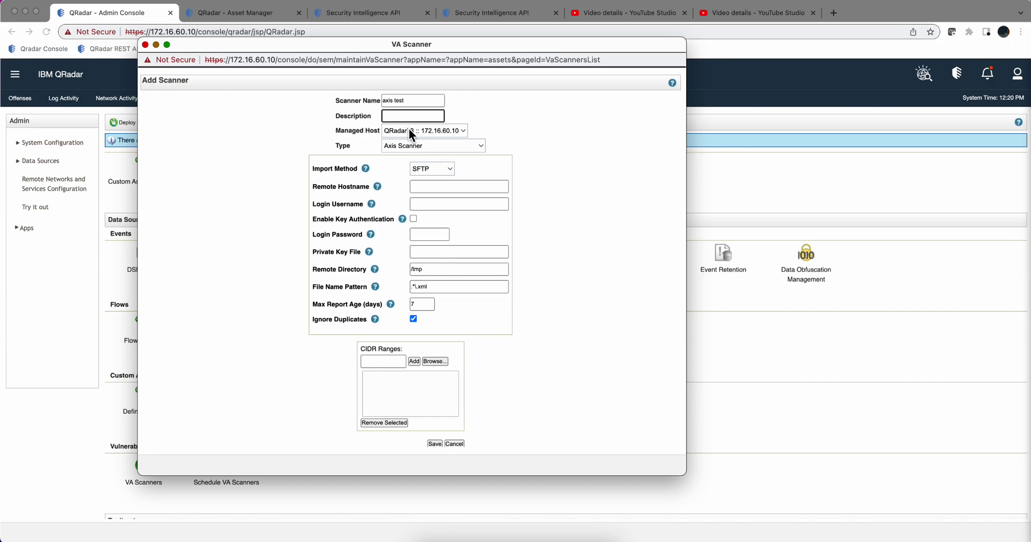
Step: Set remote hostname 172.16.60.26, username root, and the login password
click(424, 186)
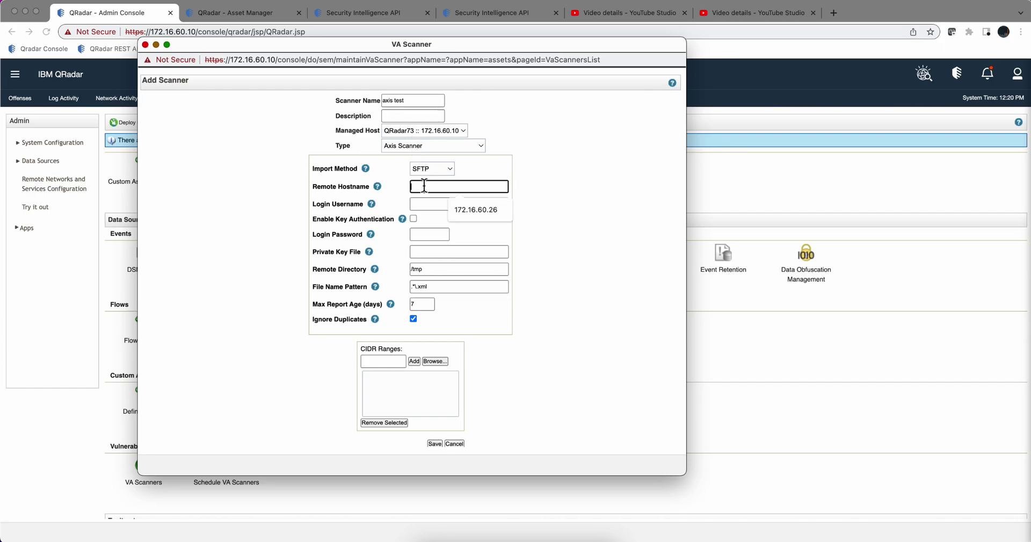
click(488, 211)
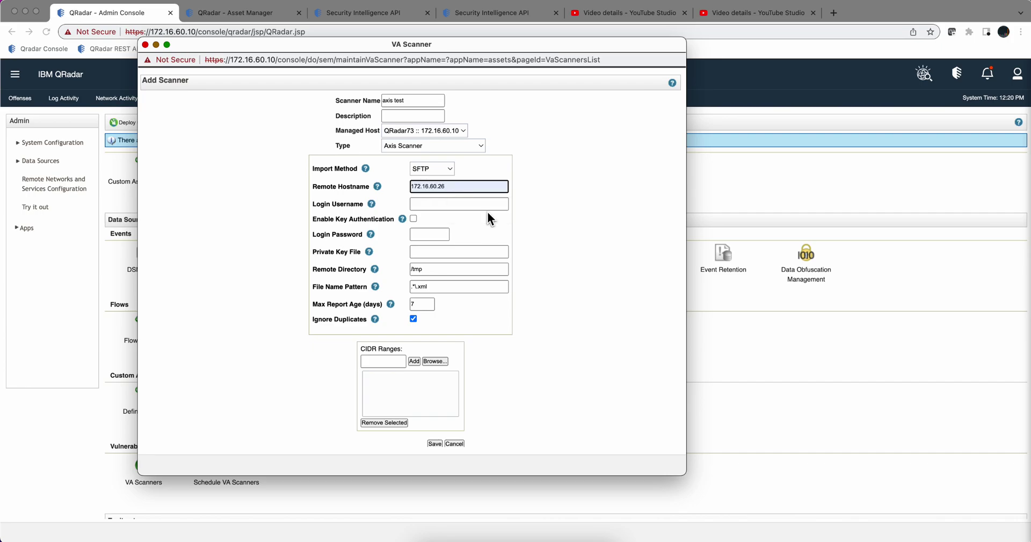
click(448, 204)
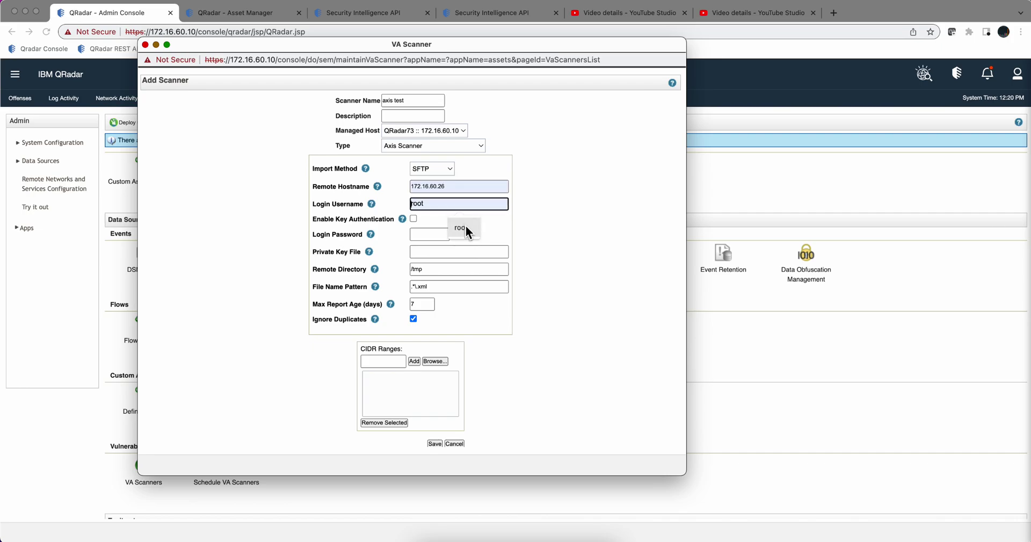
click(466, 227)
click(431, 232)
text(••••••)
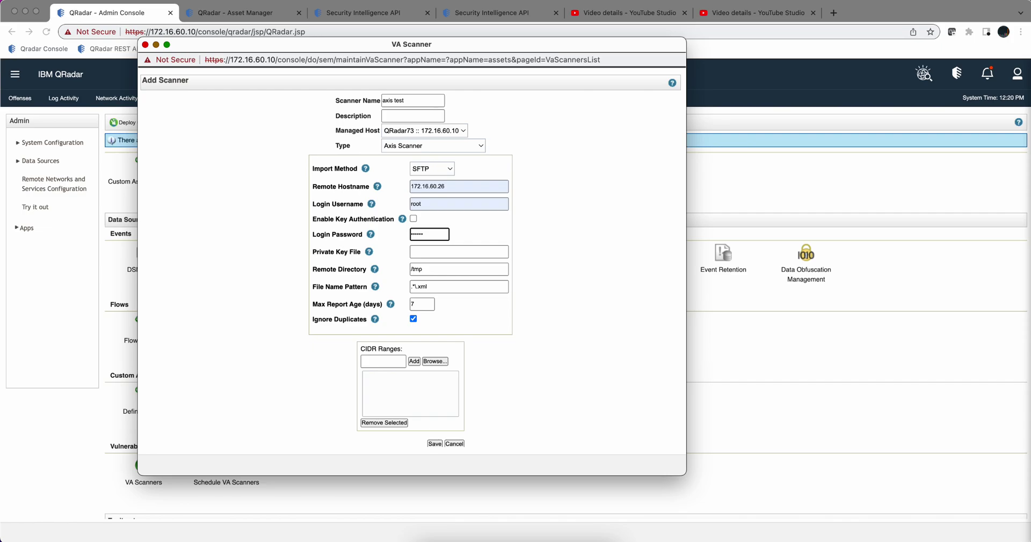
Step: Replace the default /tmp remote directory with axis/pickup
click(423, 269)
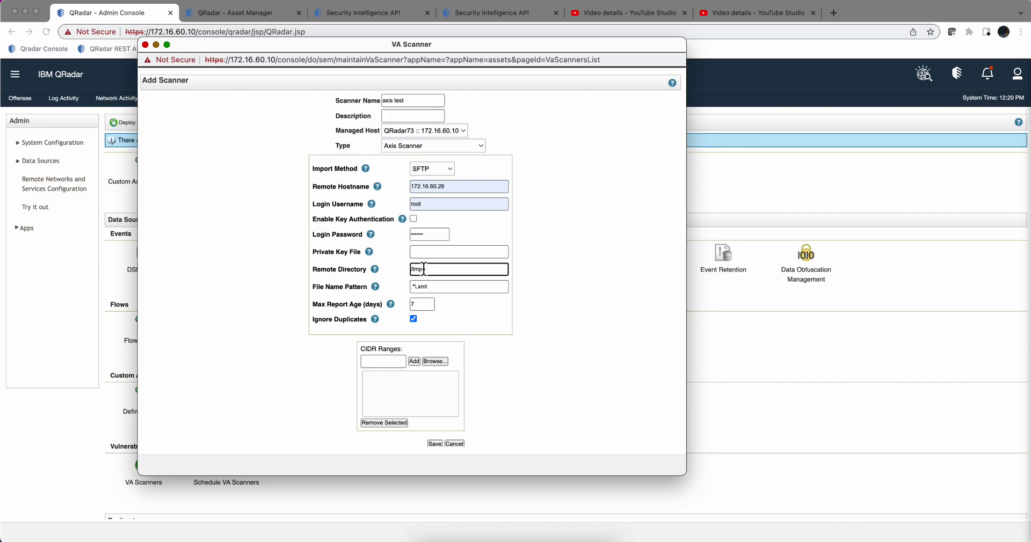
key(BackSpace)
key(BackSpace)
key(BackSpace)
key(BackSpace)
text(axis)
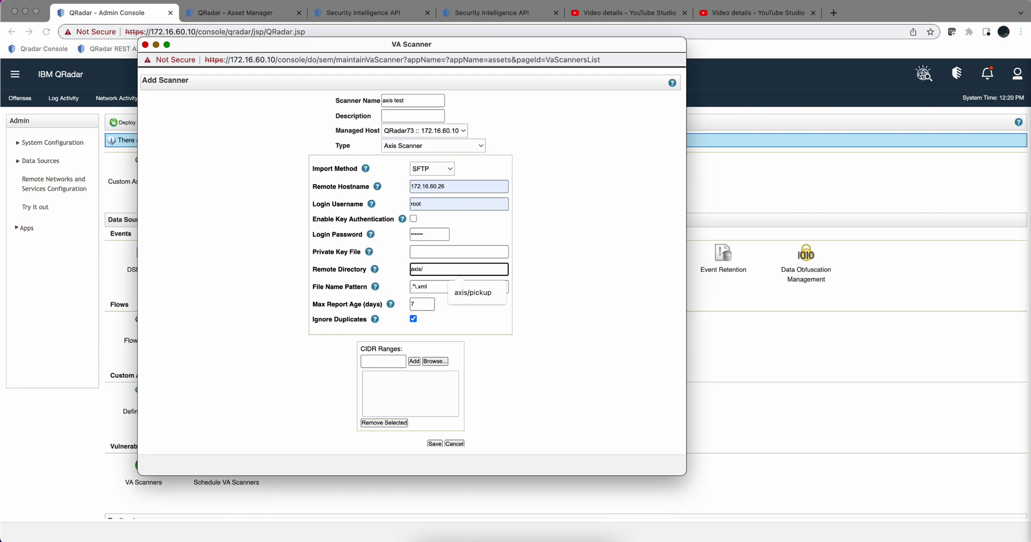
text(/)
click(468, 291)
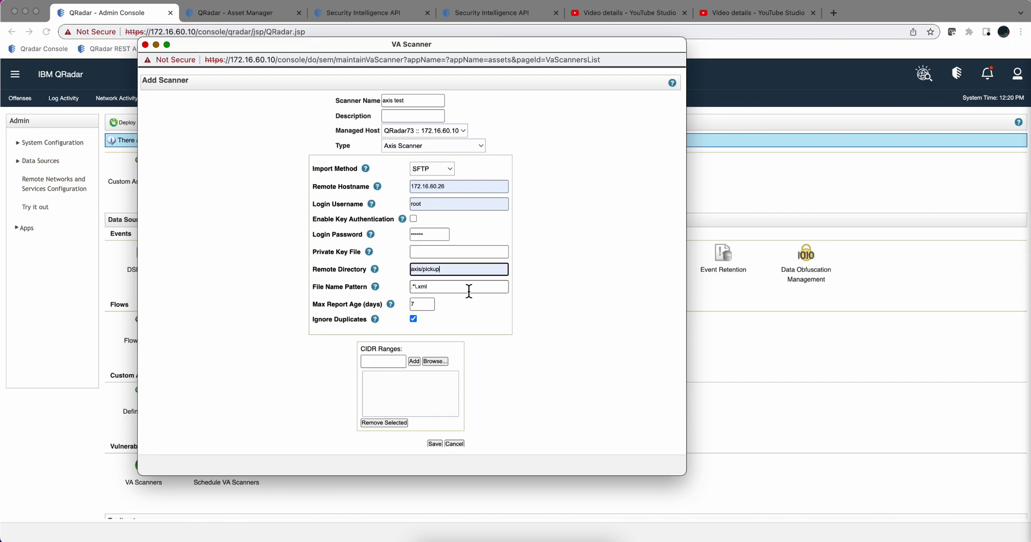
Step: Add CIDR range 192.168.55.0/24 to the axis test scanner and save it
click(372, 361)
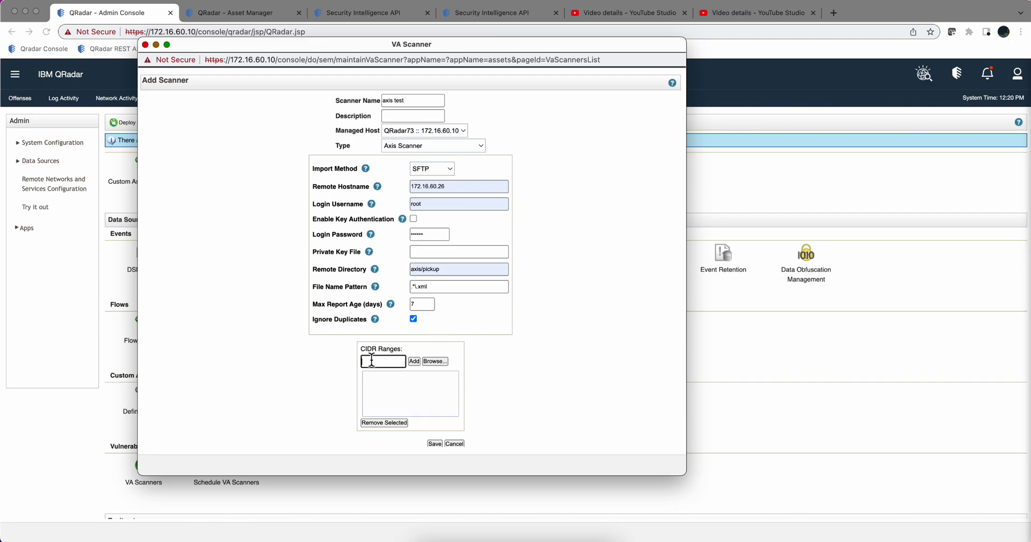
text(192.168.55.0/24)
click(430, 443)
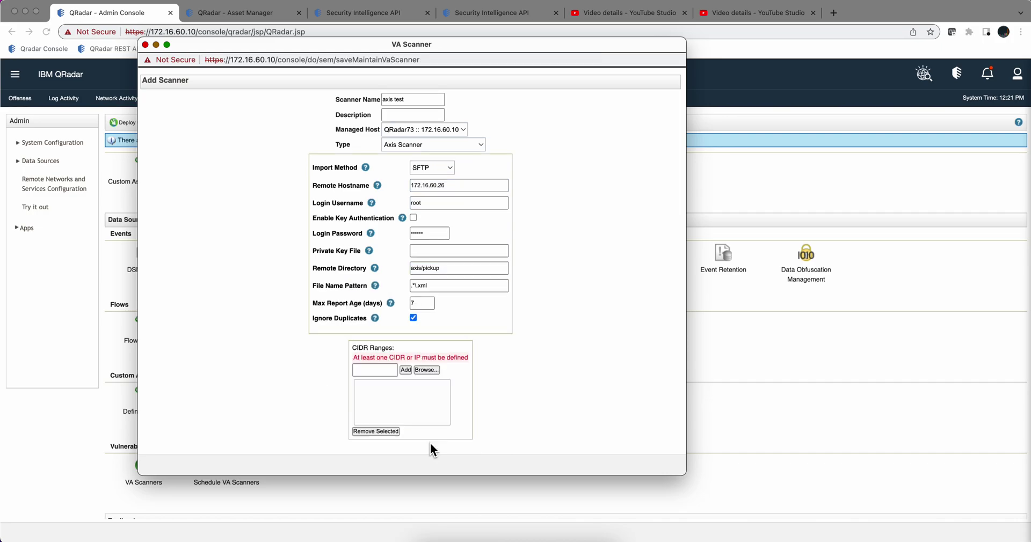
click(380, 370)
click(395, 395)
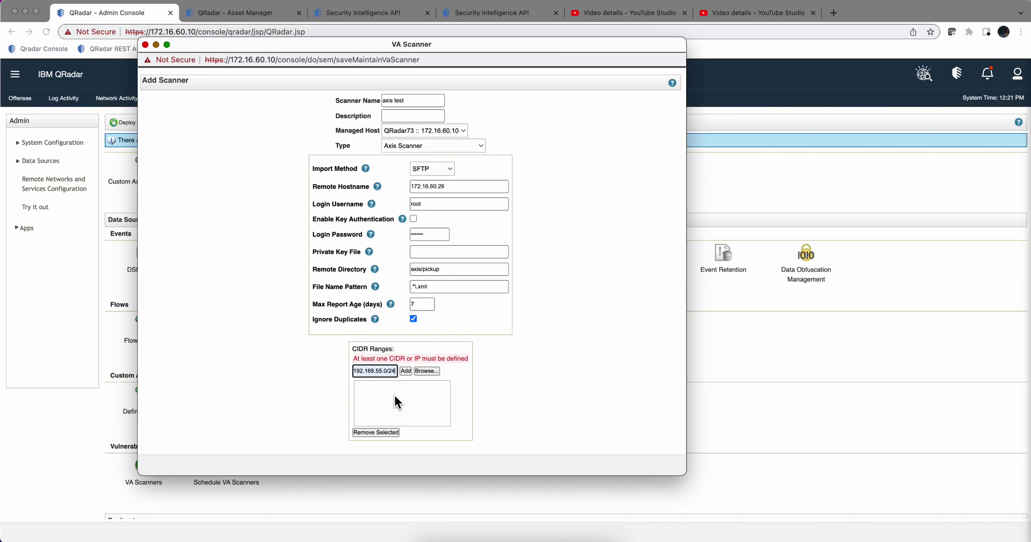
click(405, 371)
scroll(440, 412, down, 1)
click(443, 438)
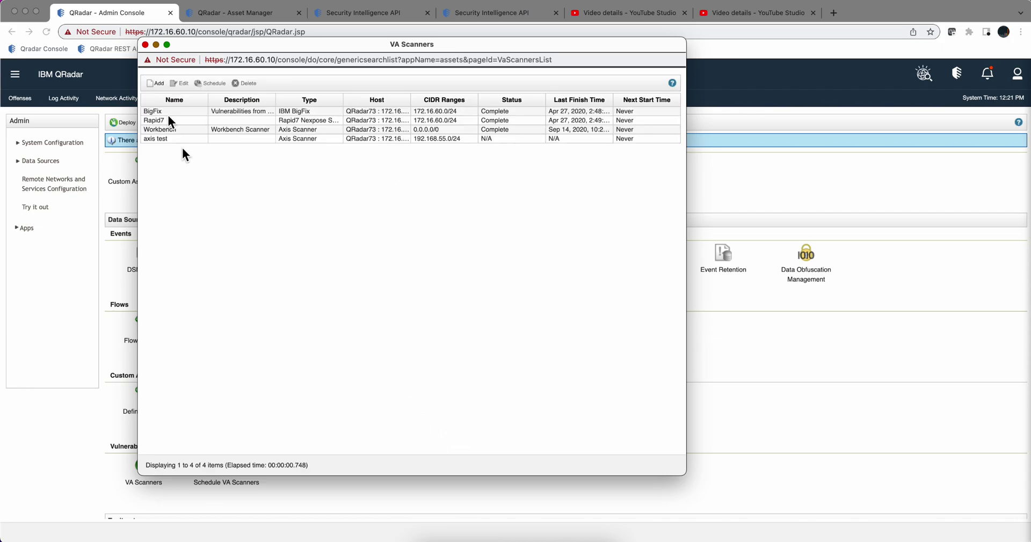
Step: Schedule a one-time axis test scan of 192.168.55.0/24 on ports 1-65535 and save it
click(146, 45)
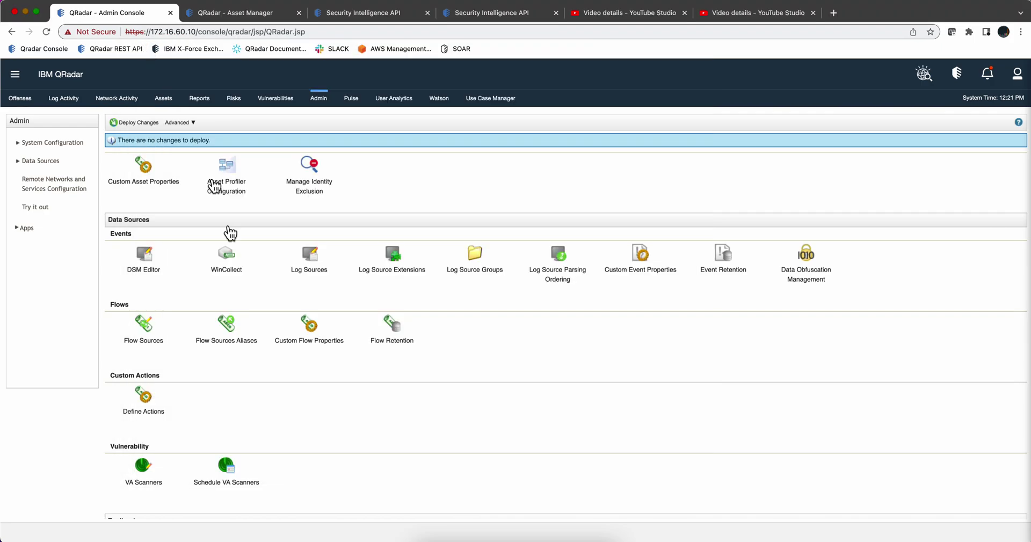
click(226, 473)
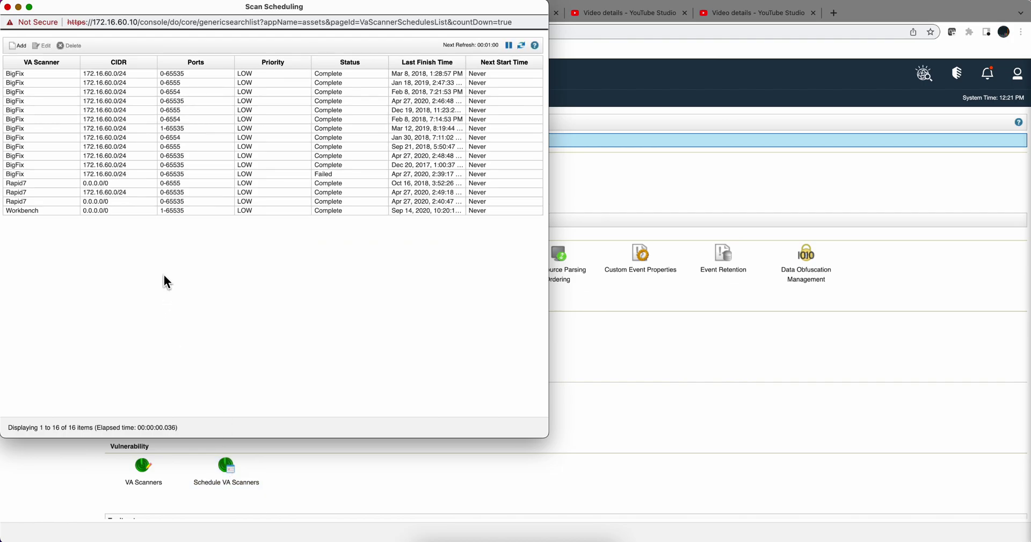
click(21, 51)
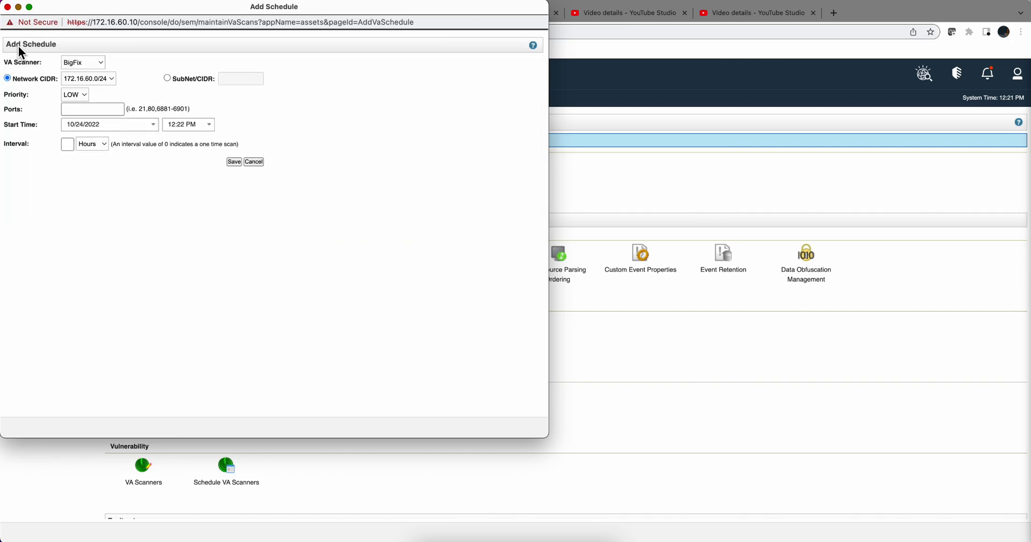
click(94, 65)
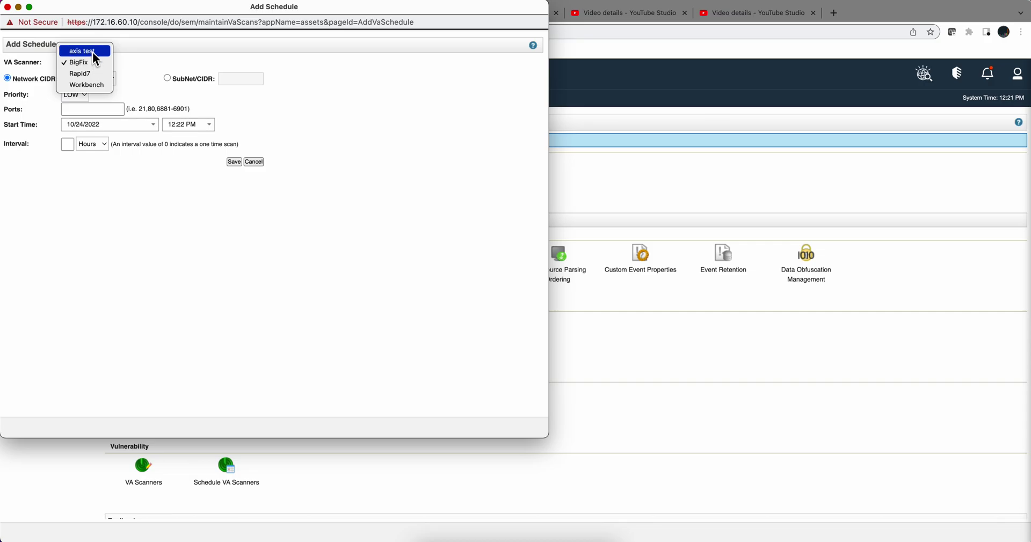
click(93, 51)
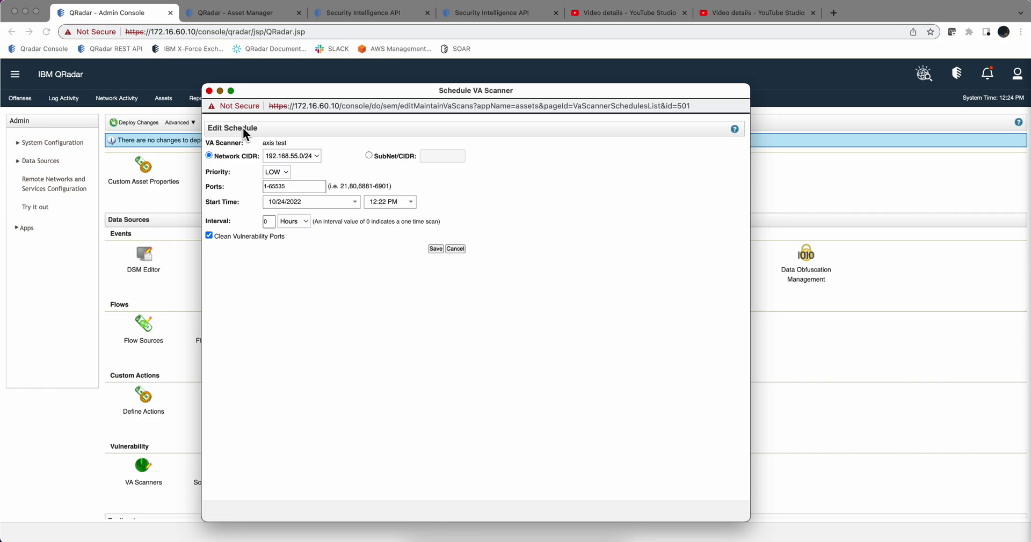
click(292, 188)
click(432, 250)
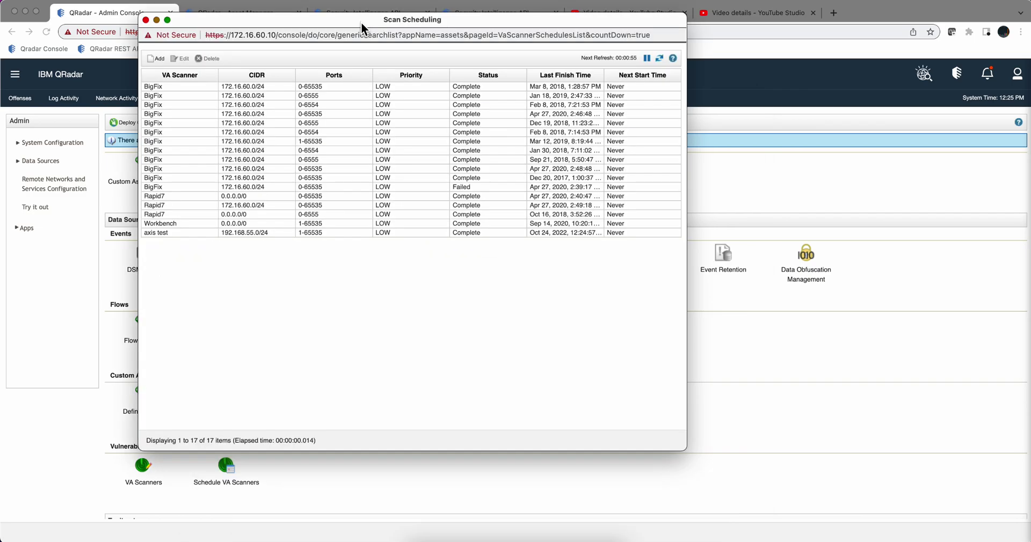
Step: Check the axis test schedule's details showing one host and one vulnerability, then close it
double_click(304, 232)
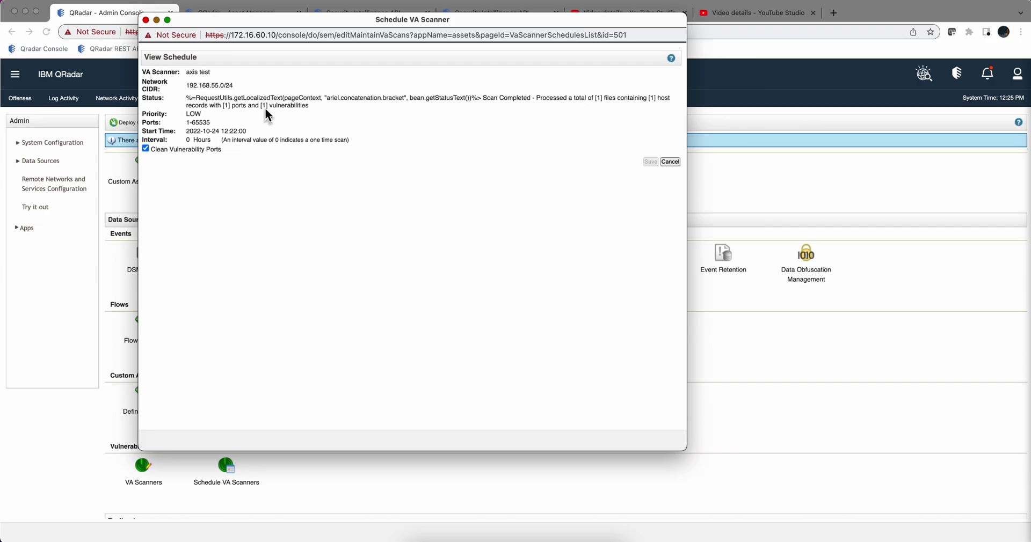
click(146, 20)
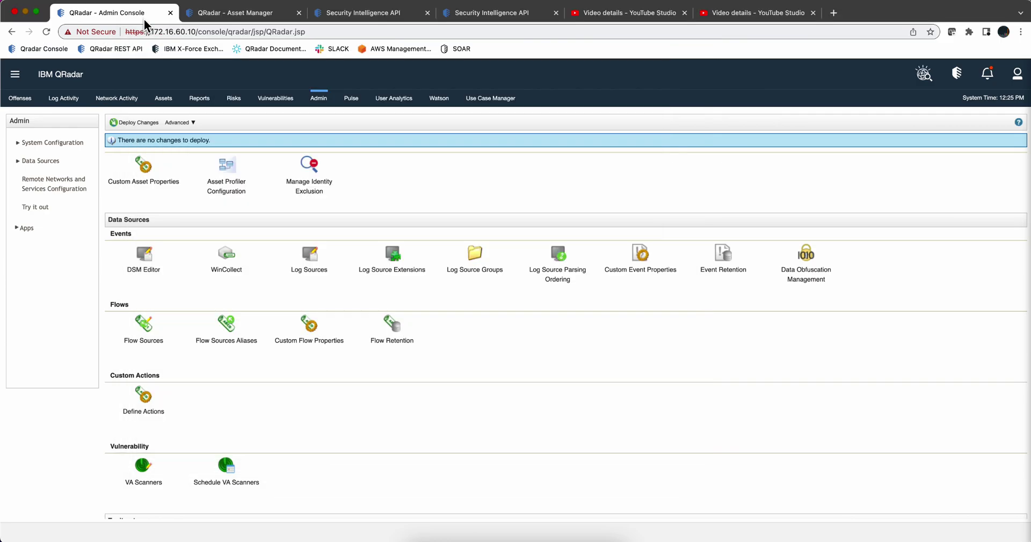
Step: Filter Assets by IP 192.168.55.99 and open that asset's profile listing CVE-2020-1472
click(166, 103)
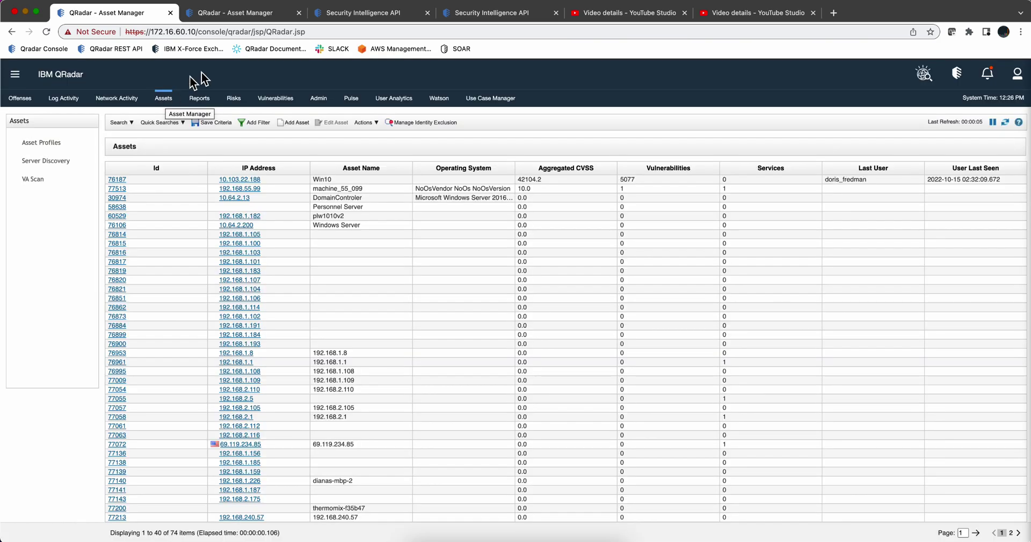
click(254, 123)
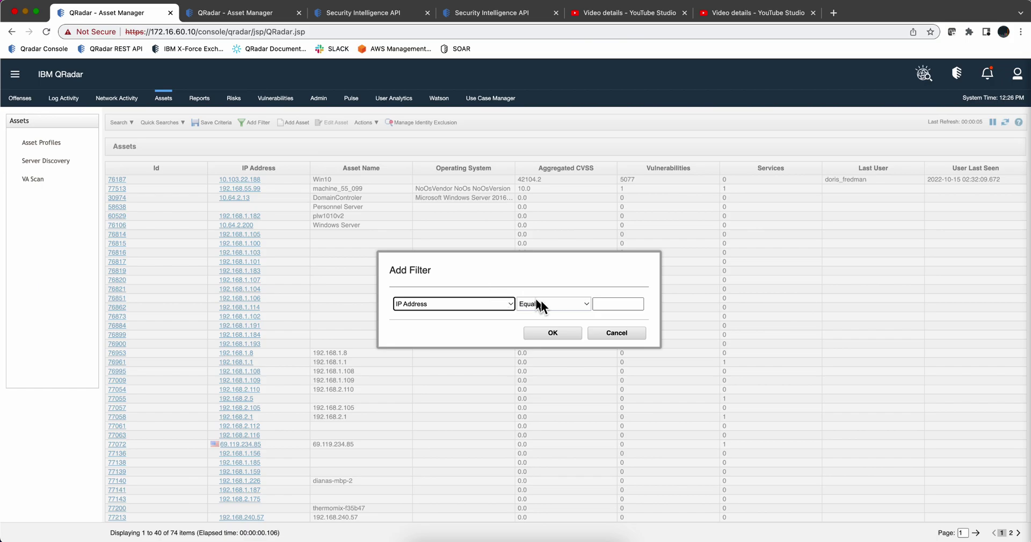
click(600, 305)
text(192.168.55.99)
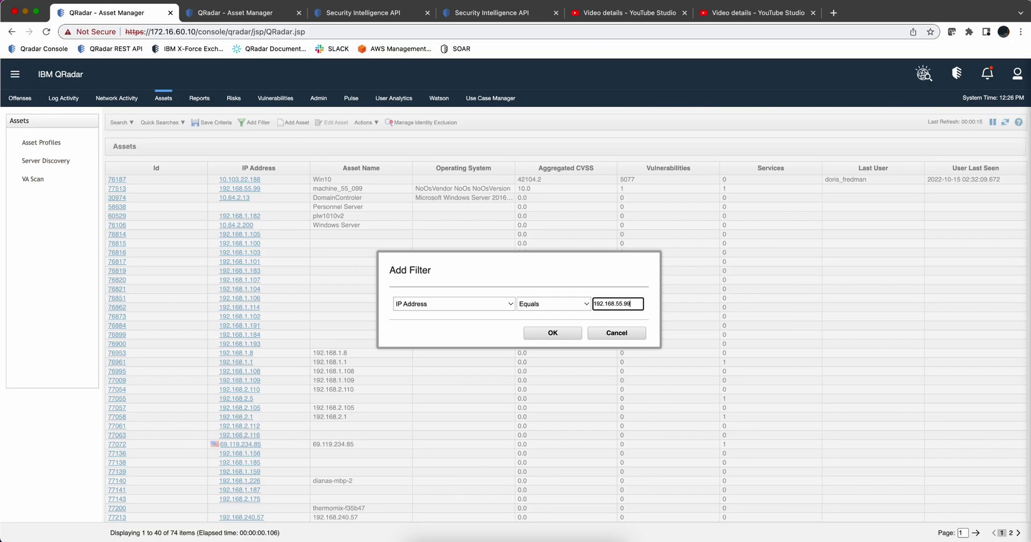
click(561, 336)
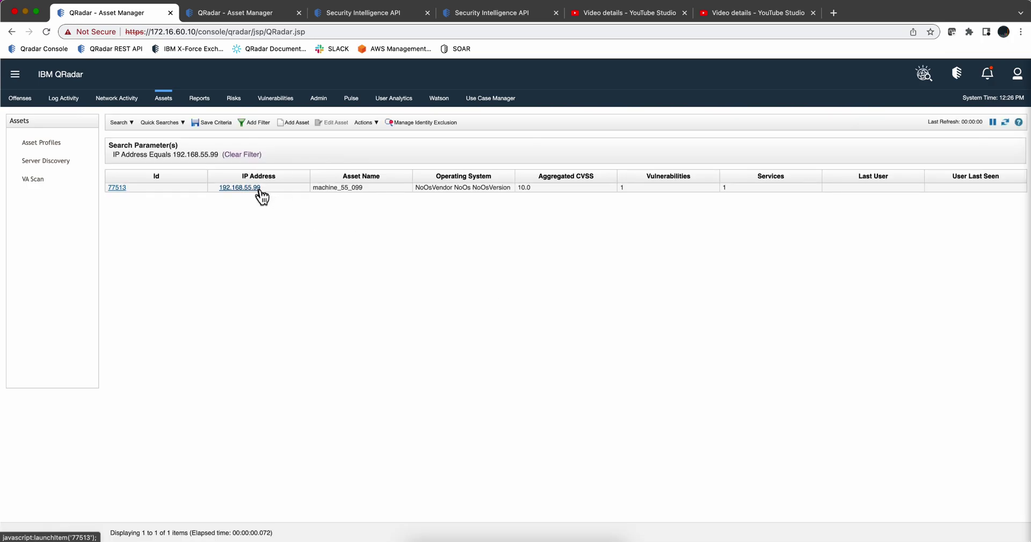
click(346, 188)
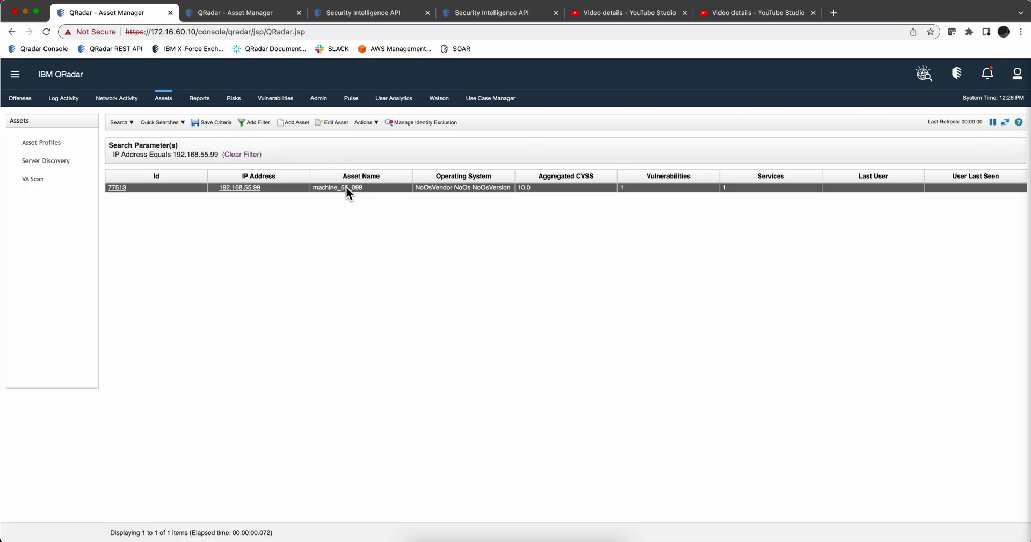
double_click(347, 189)
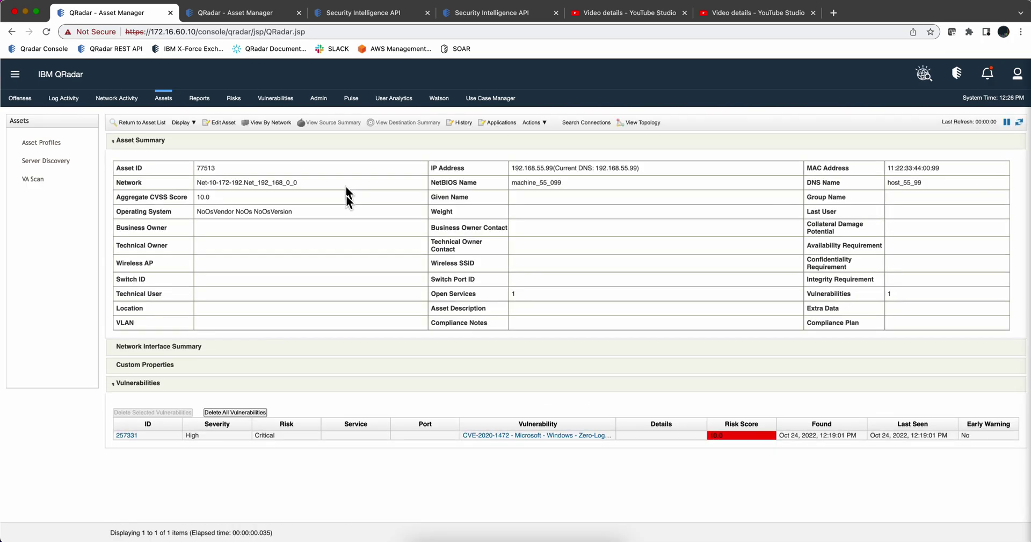
click(559, 436)
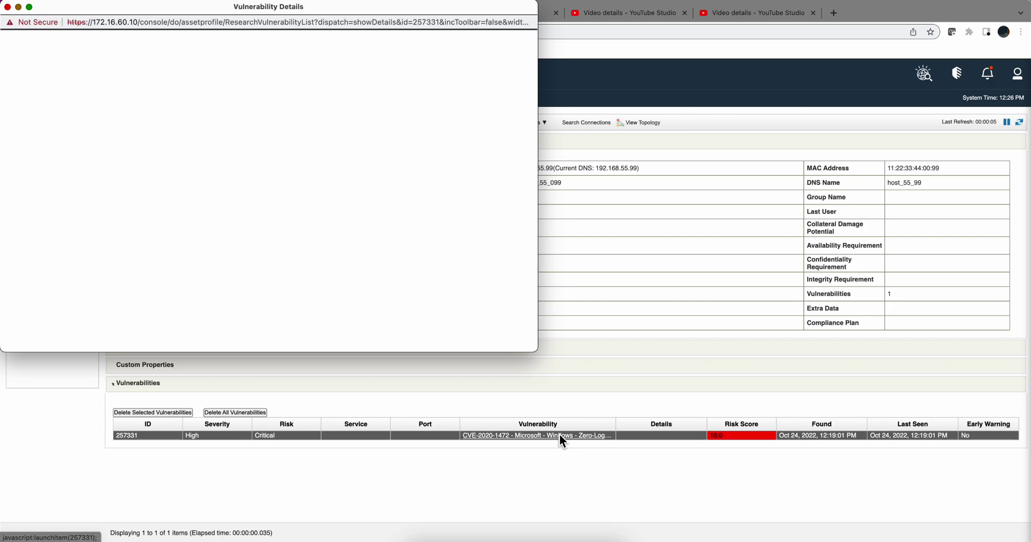
scroll(421, 263, down, 2)
scroll(420, 263, down, 8)
scroll(420, 260, up, 10)
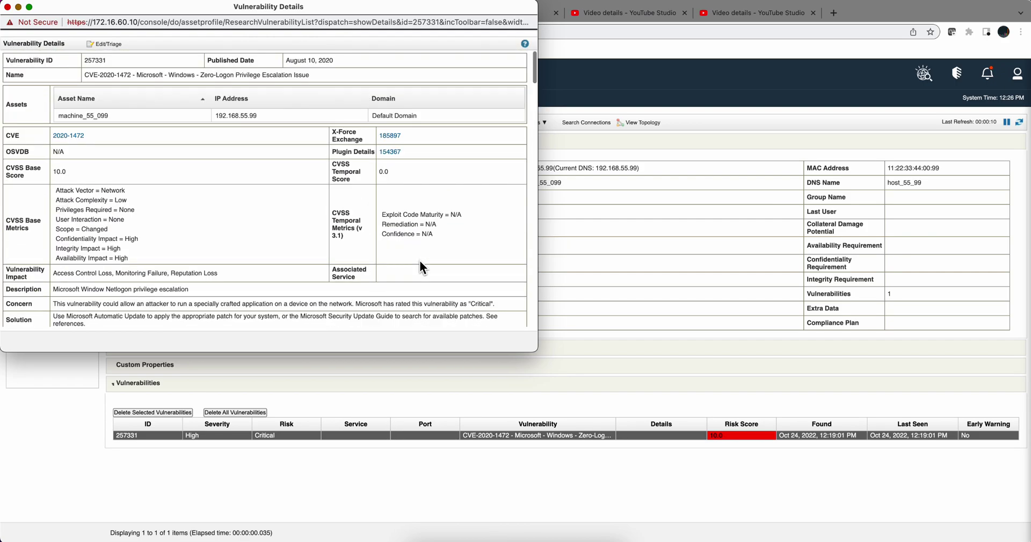
click(8, 8)
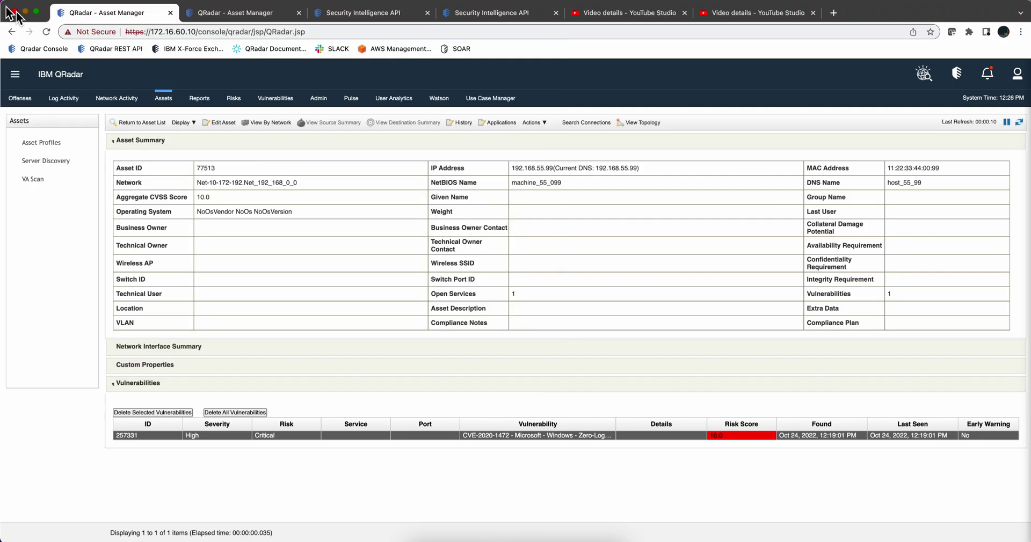